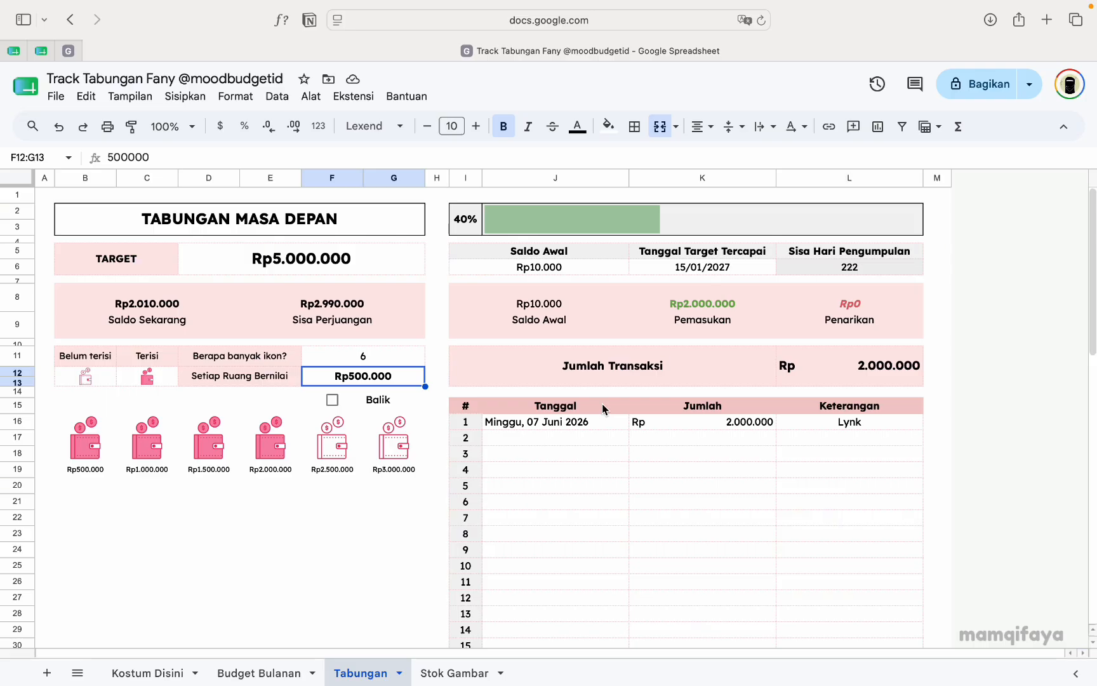
# Look over the Tabungan savings sheet, including its transaction rows, title, TARGET amount and Saldo Awal cells
pyautogui.scroll(-15, 506, 513)
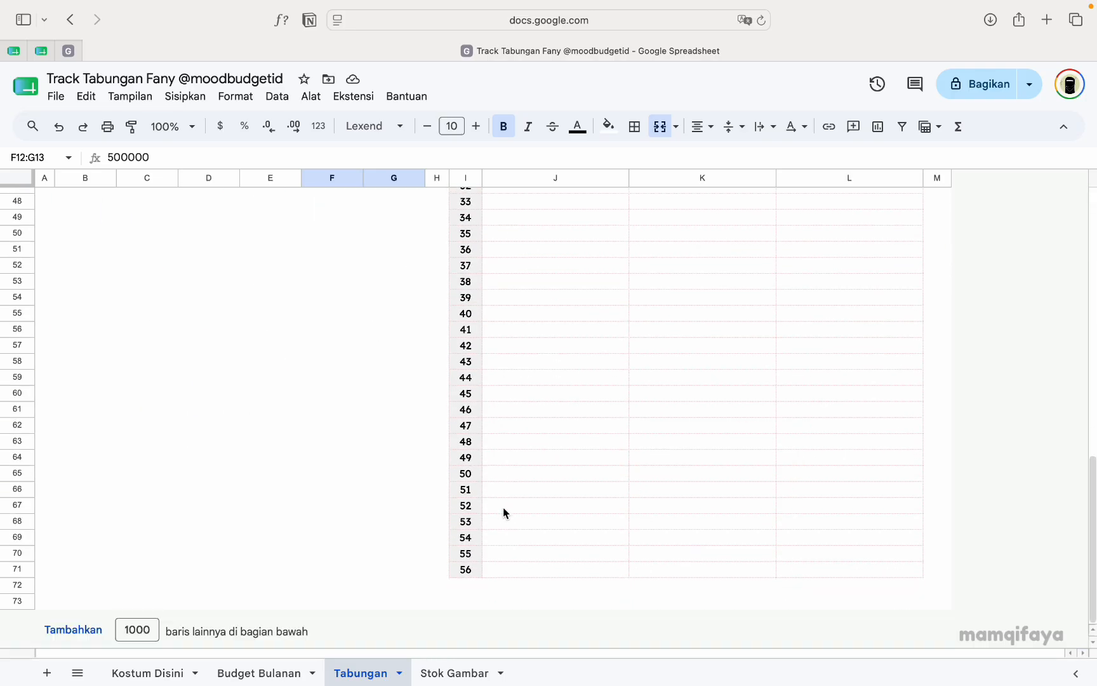
pyautogui.scroll(15, 505, 513)
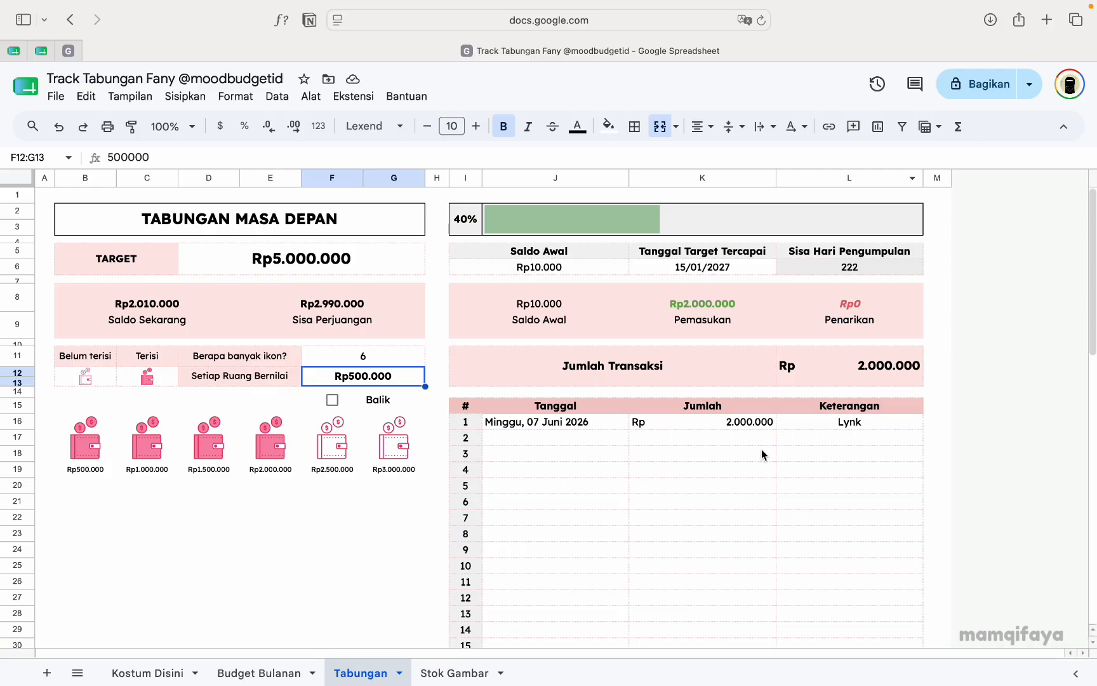
pyautogui.click(695, 453)
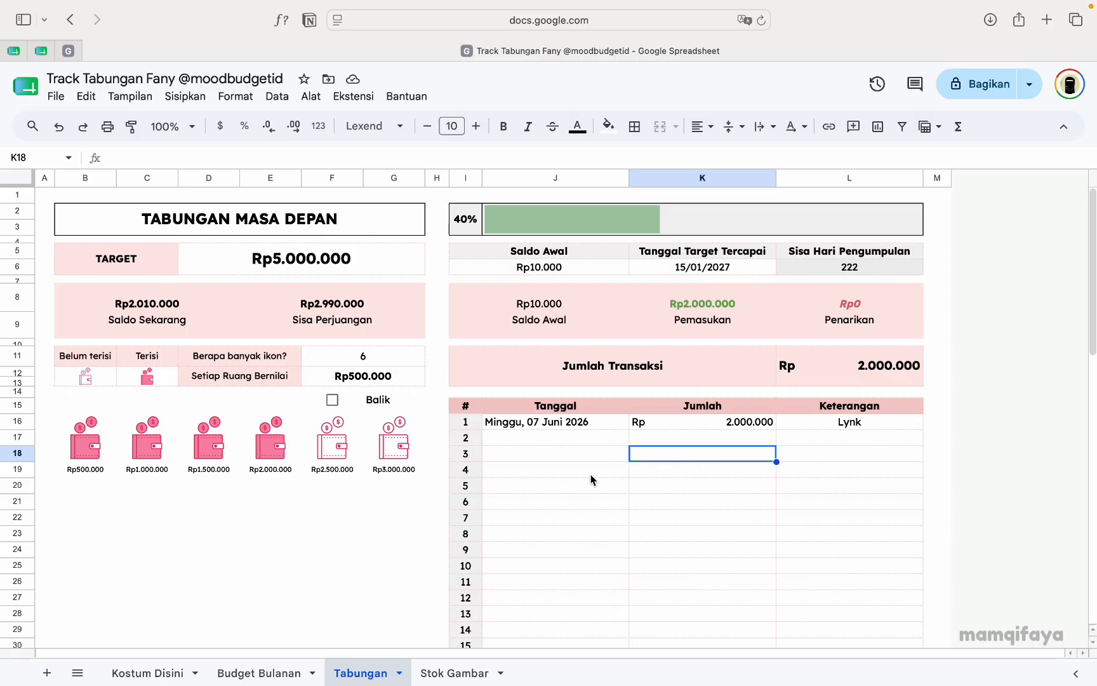
pyautogui.click(343, 223)
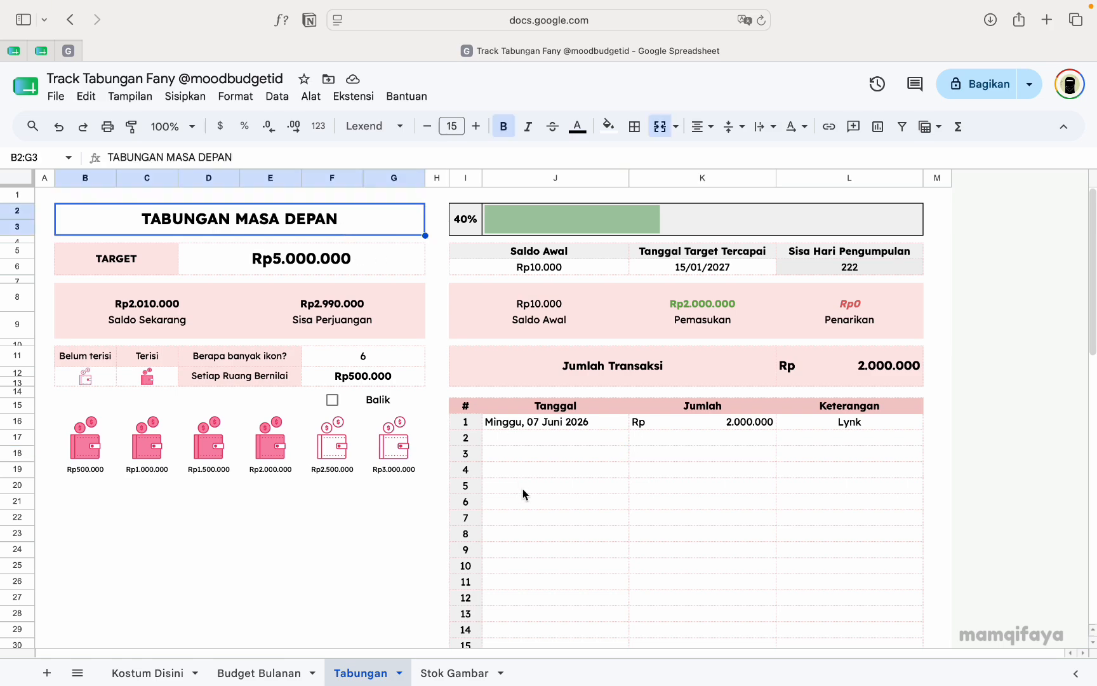
pyautogui.click(348, 256)
pyautogui.click(346, 224)
pyautogui.click(359, 253)
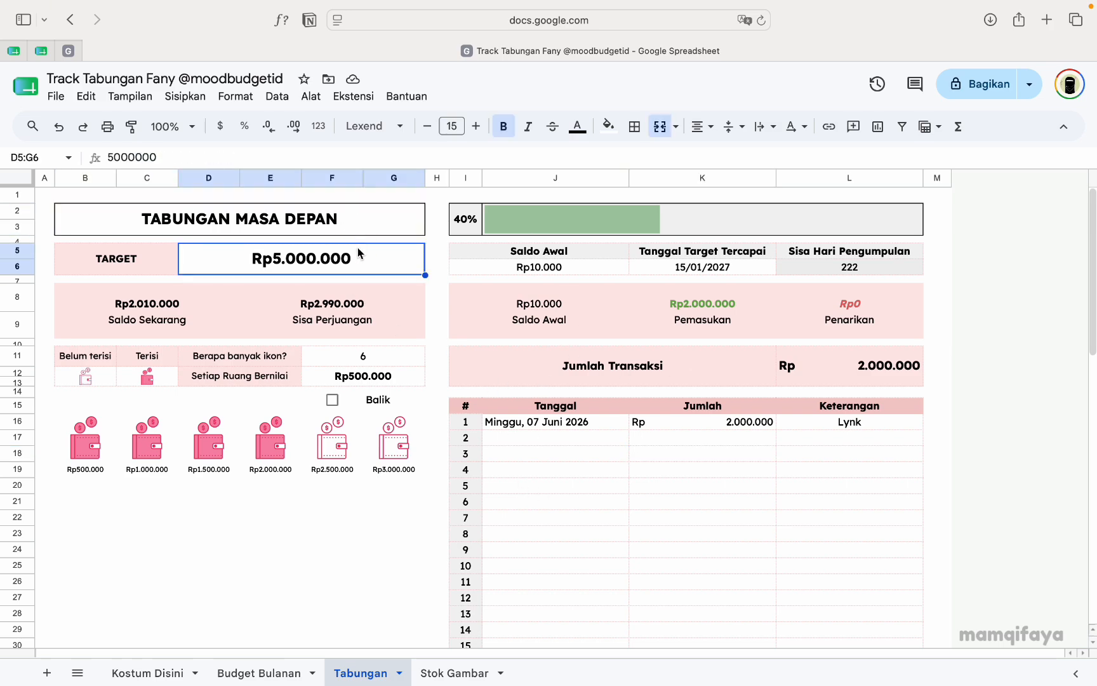
pyautogui.click(332, 219)
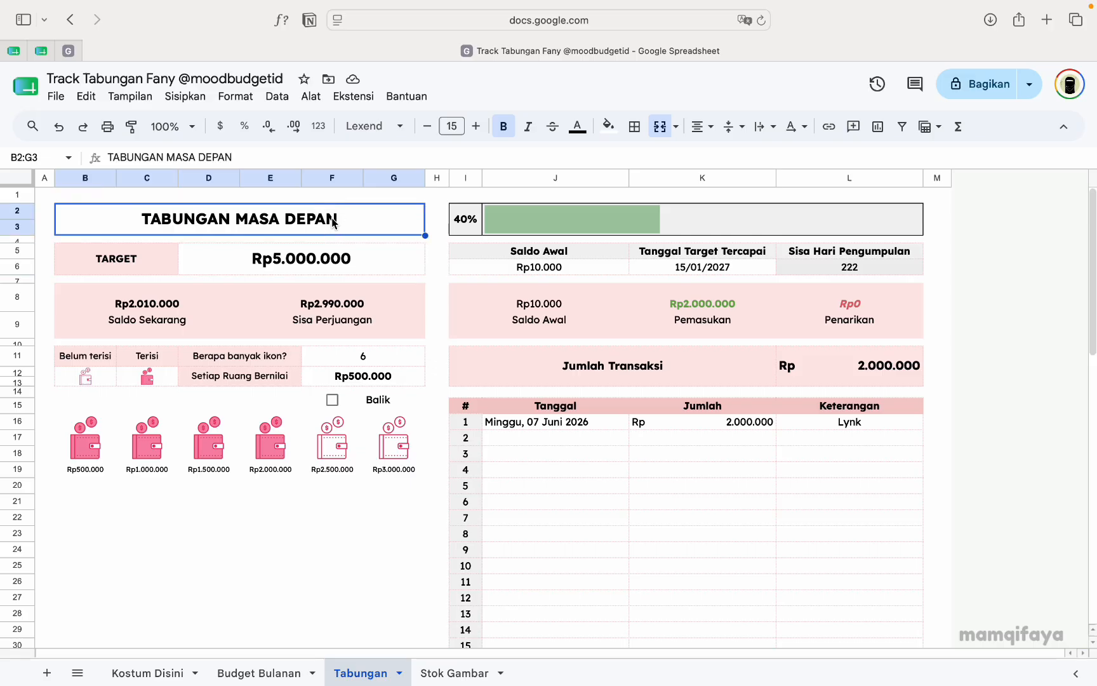
pyautogui.click(335, 259)
pyautogui.click(530, 269)
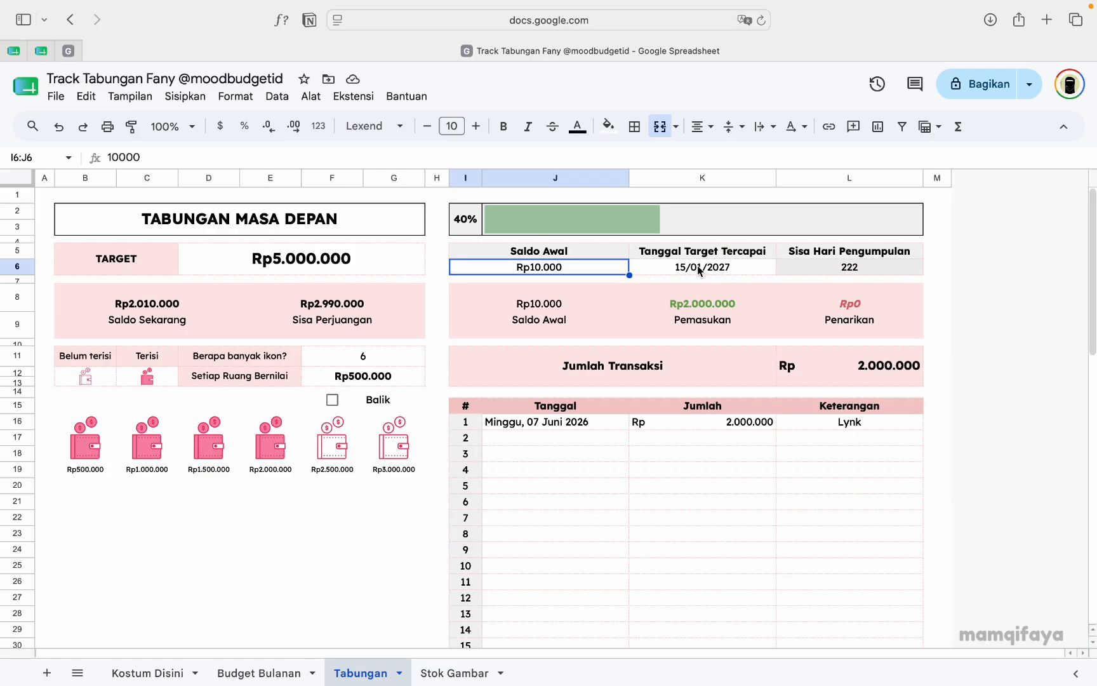
# Clear the Tanggal Target Tercapai date in cell K6
pyautogui.click(678, 270)
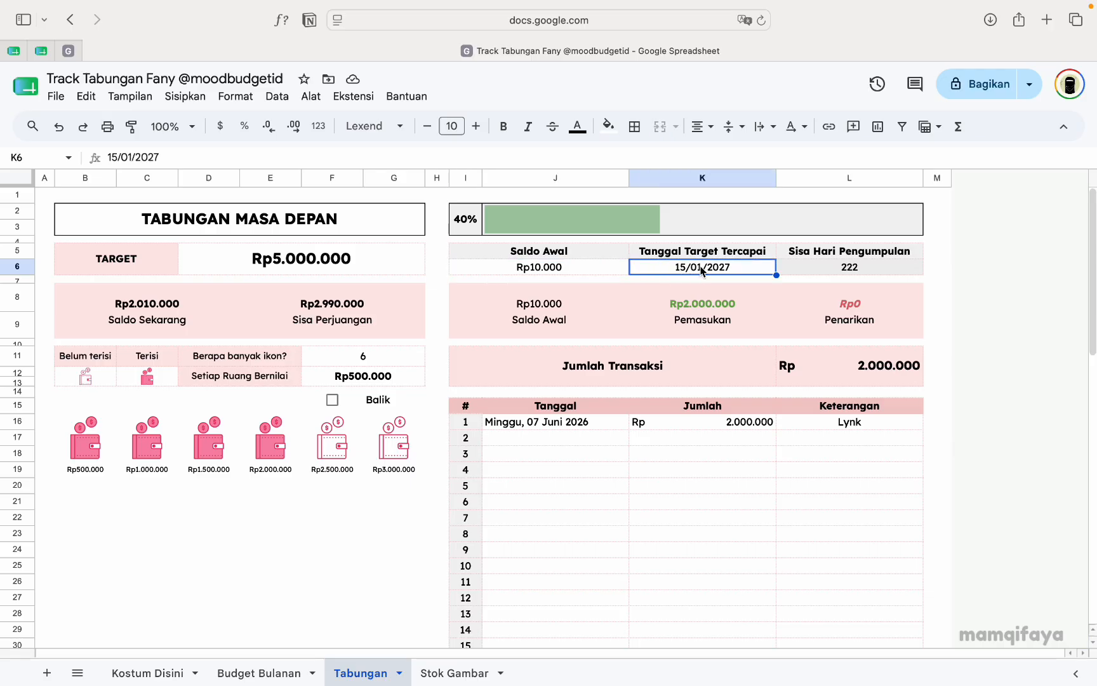
pyautogui.press('Delete')
pyautogui.click(680, 445)
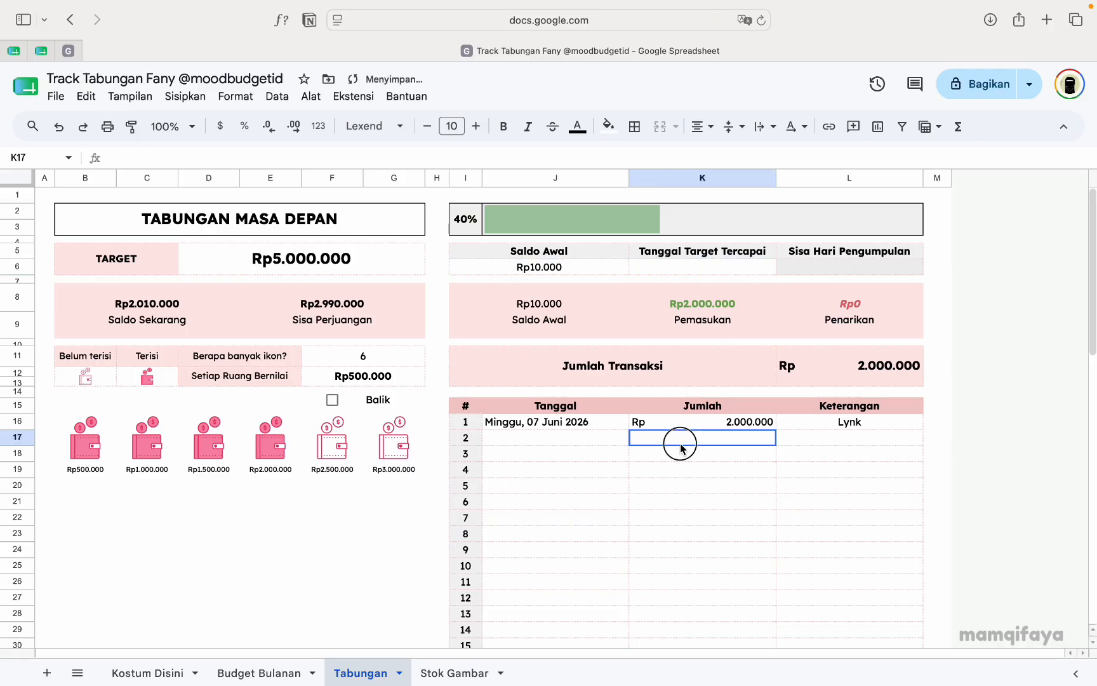
# Examine the transaction table's Tanggal, Jumlah and Keterangan columns and its empty rows
pyautogui.click(537, 428)
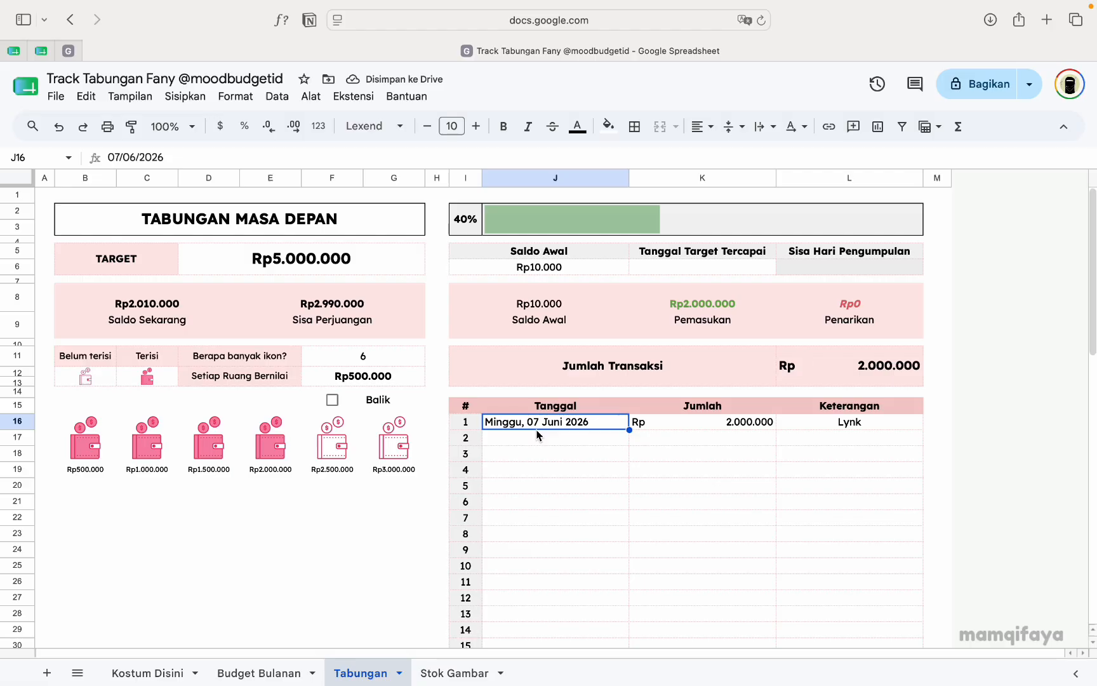
pyautogui.press('Right')
pyautogui.press('Right')
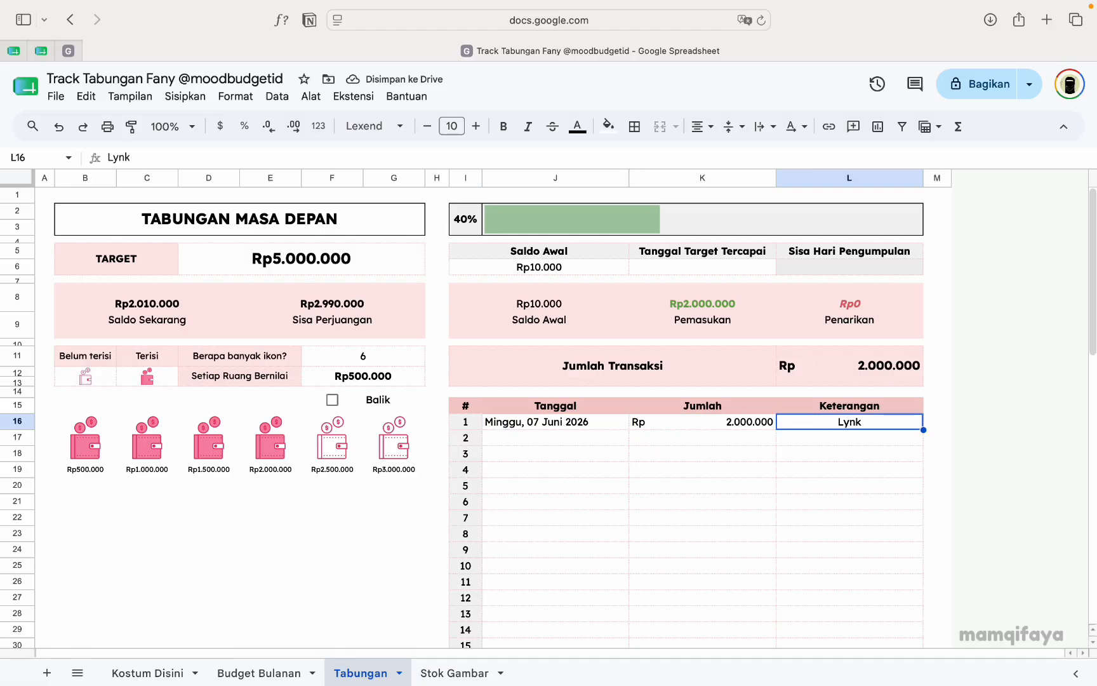
pyautogui.press('Down')
pyautogui.press('Down')
pyautogui.press('Down')
pyautogui.press('Down')
pyautogui.press('Down')
pyautogui.press('Left')
pyautogui.press('Left')
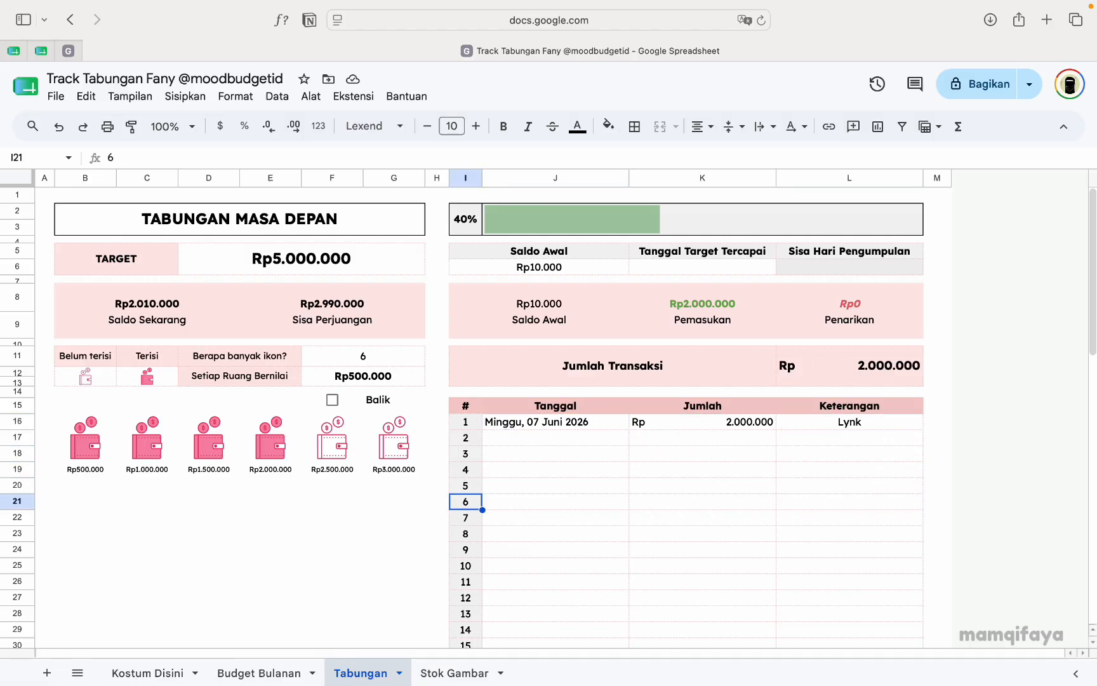
pyautogui.click(655, 516)
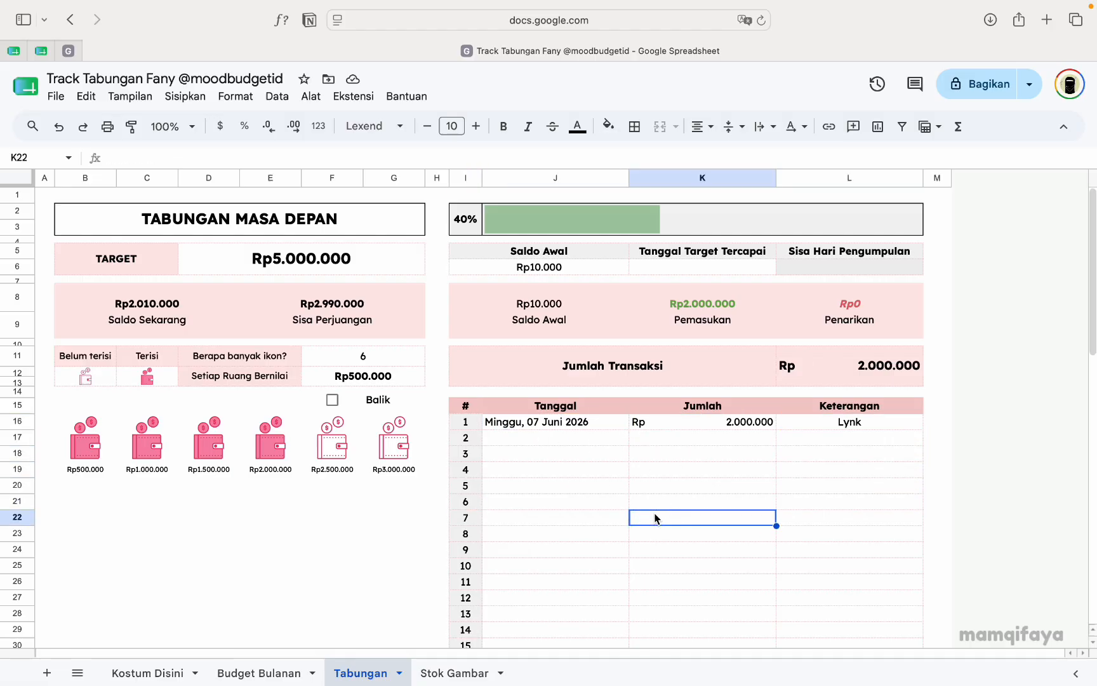
# Change the savings sheet's title to "TABUNGAN UMROH RAMADHAN 2027"
pyautogui.click(365, 228)
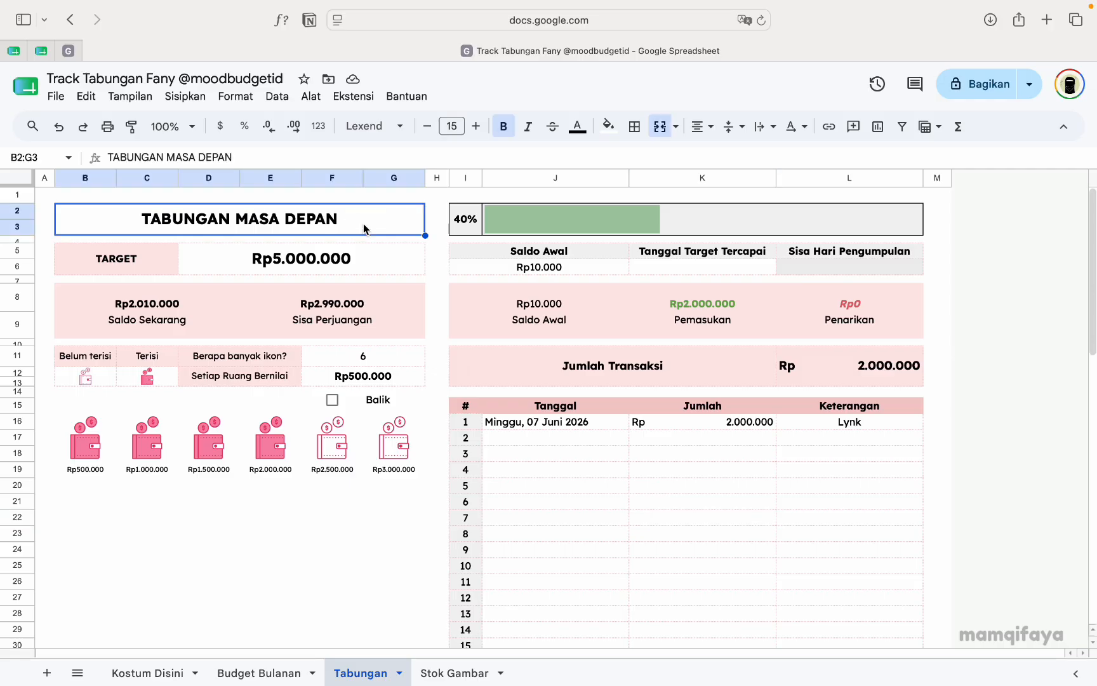
pyautogui.write('TABUNGAN')
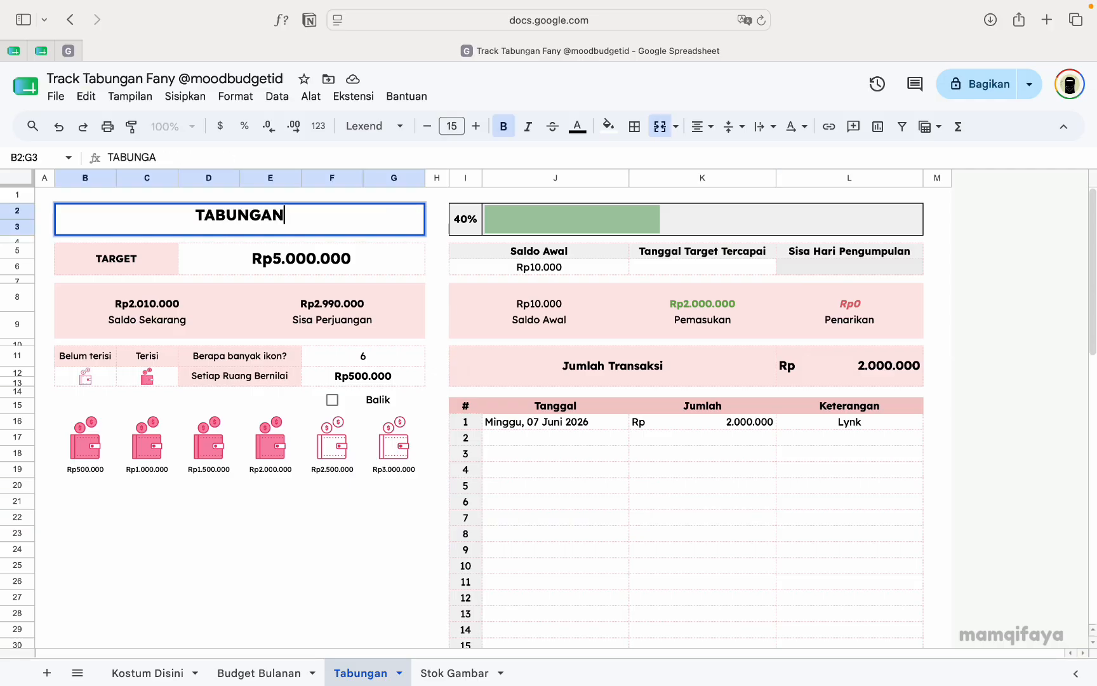
pyautogui.write(' UMROH RAMAD')
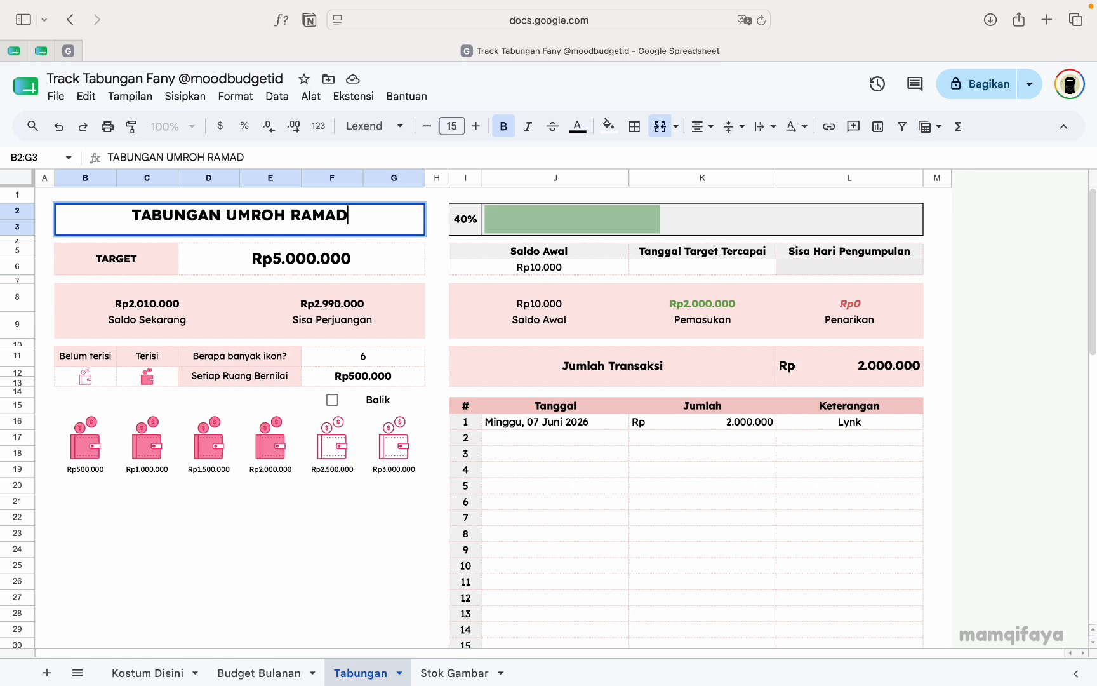
pyautogui.write('HAN 2027')
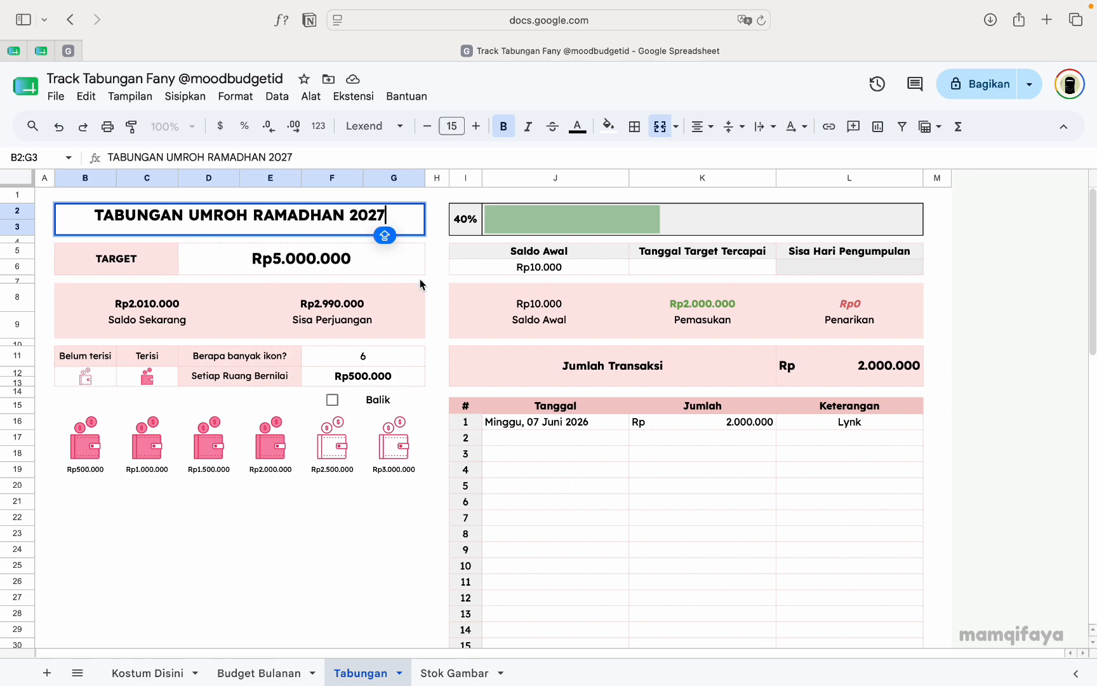
pyautogui.click(582, 502)
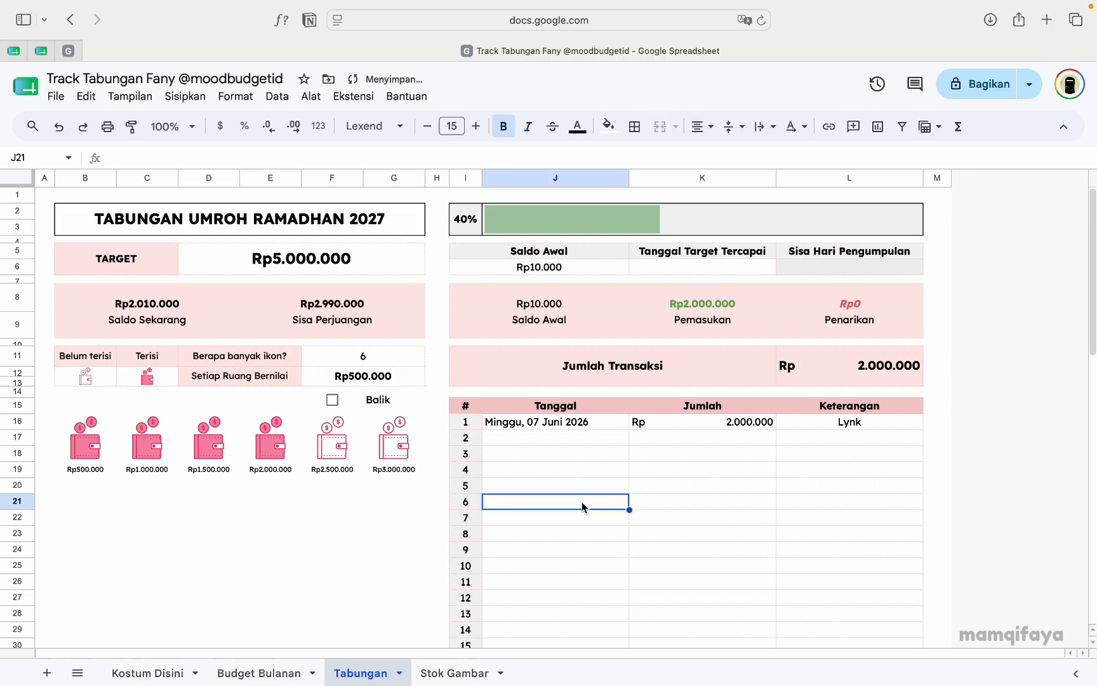
# Set the Tanggal Target Tercapai in cell K6 to 10/01/2027 with the date picker
pyautogui.click(684, 273)
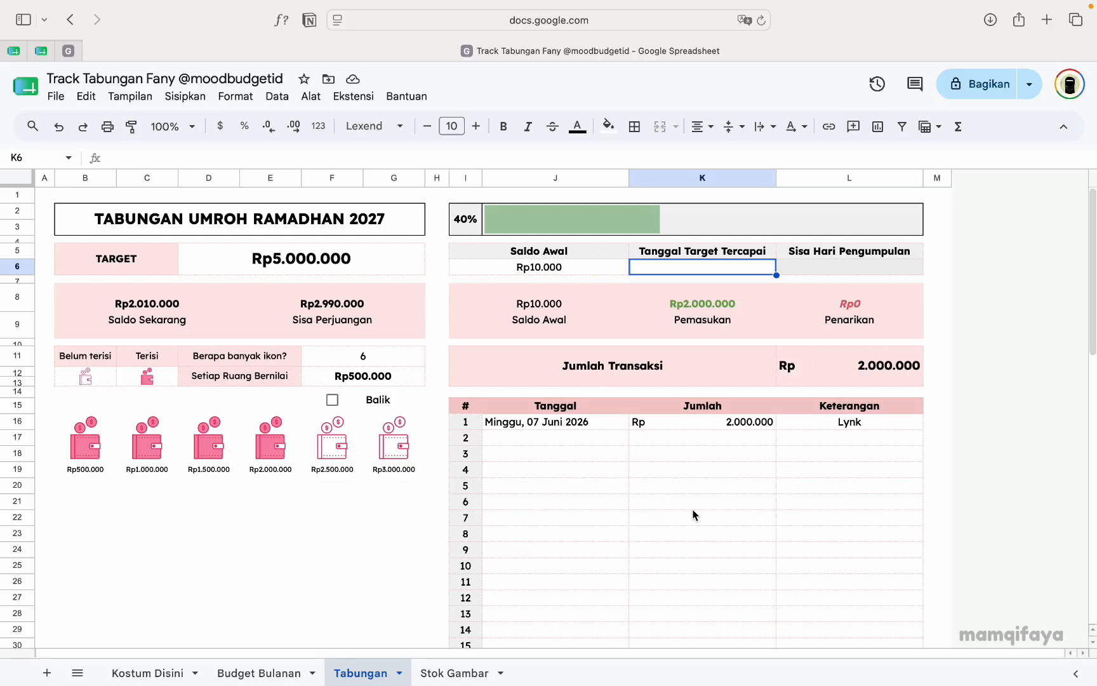
pyautogui.doubleClick(708, 269)
pyautogui.click(772, 292)
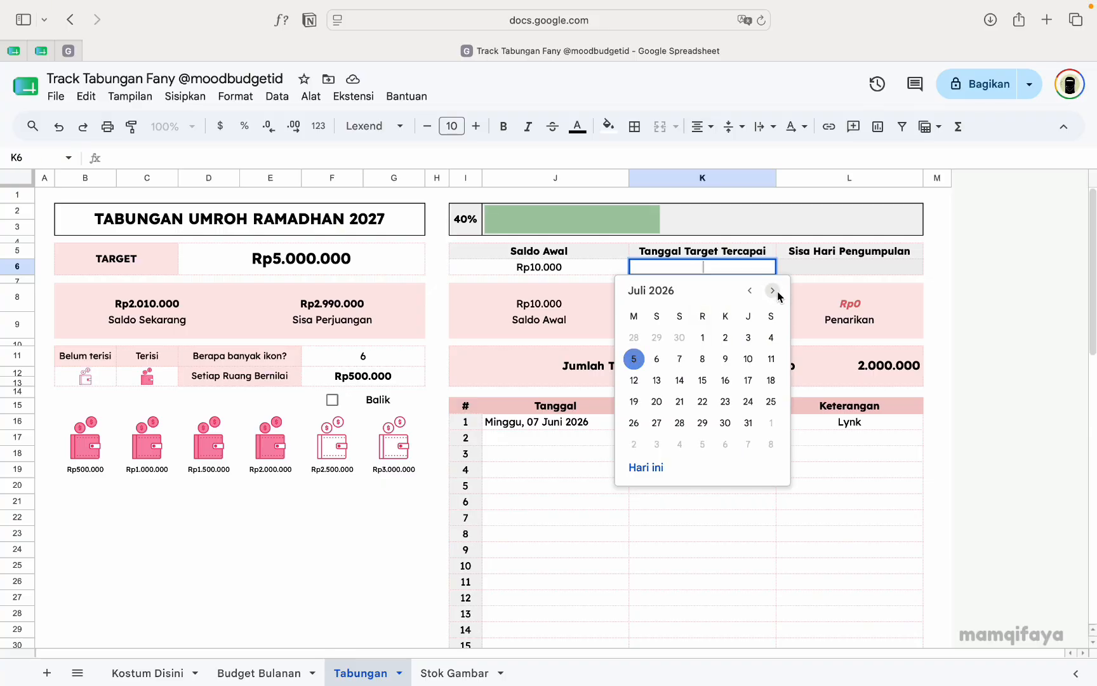
pyautogui.click(773, 292)
pyautogui.click(773, 292)
pyautogui.click(773, 292)
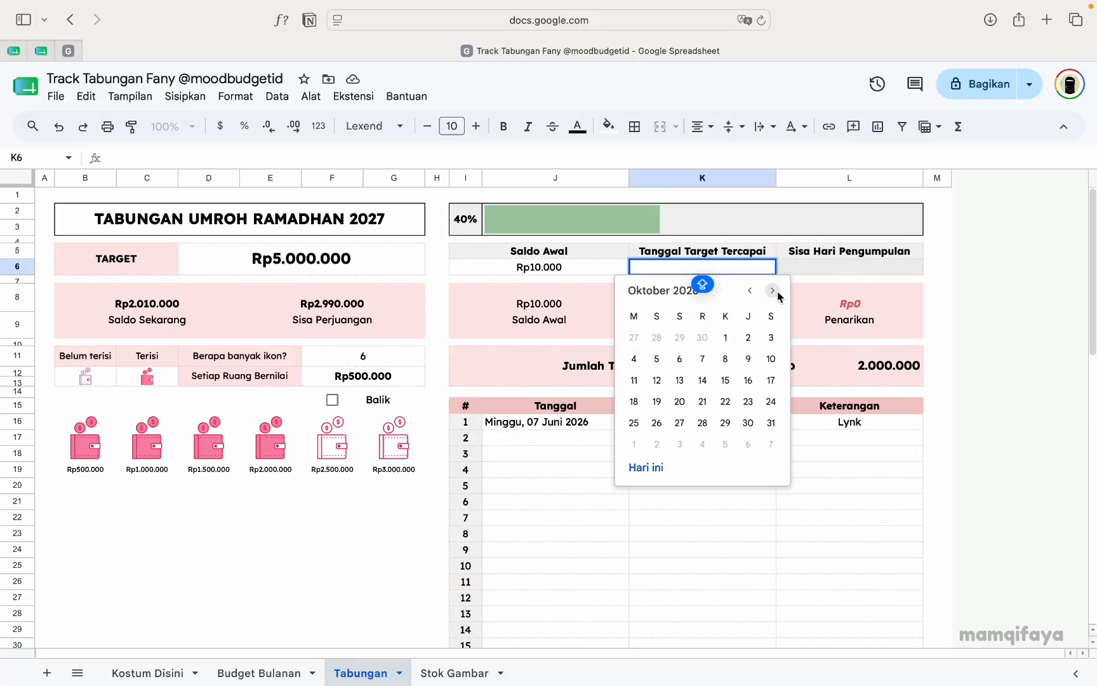
pyautogui.click(778, 292)
pyautogui.click(778, 292)
pyautogui.click(778, 292)
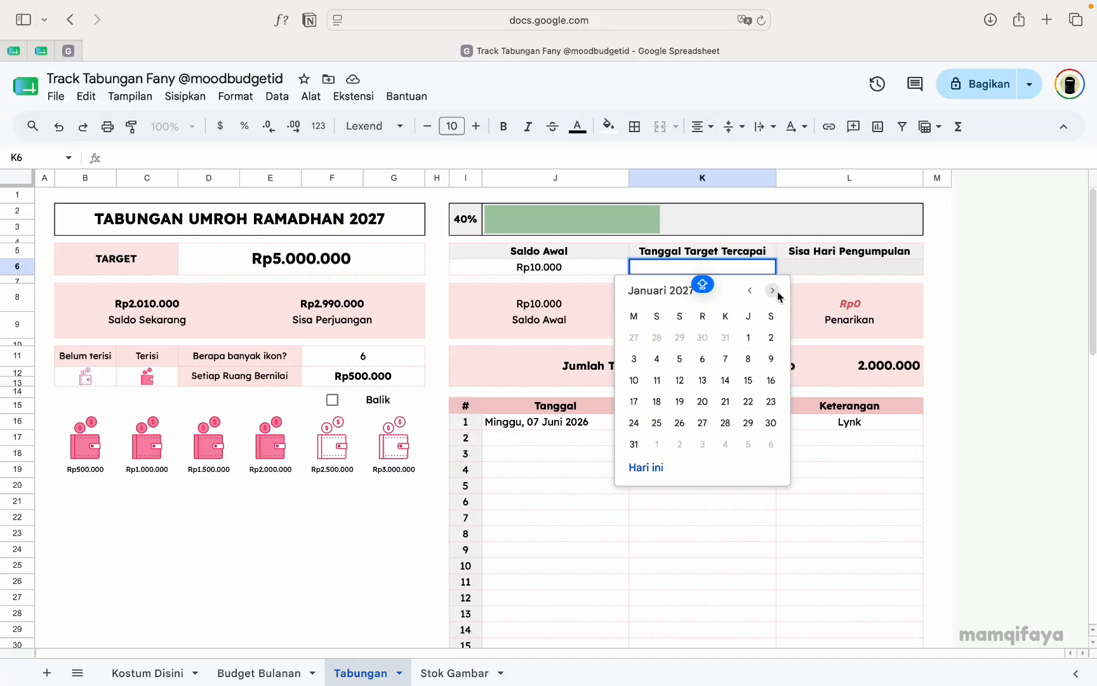
pyautogui.click(634, 380)
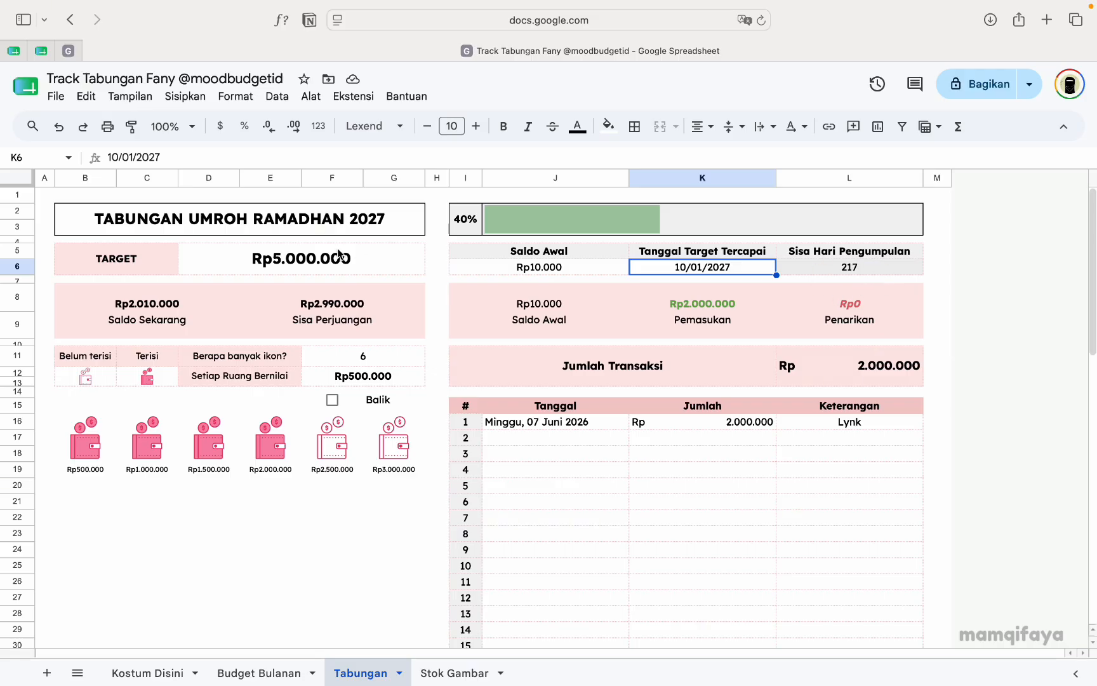
# Set the savings TARGET amount to 45000000
pyautogui.click(319, 260)
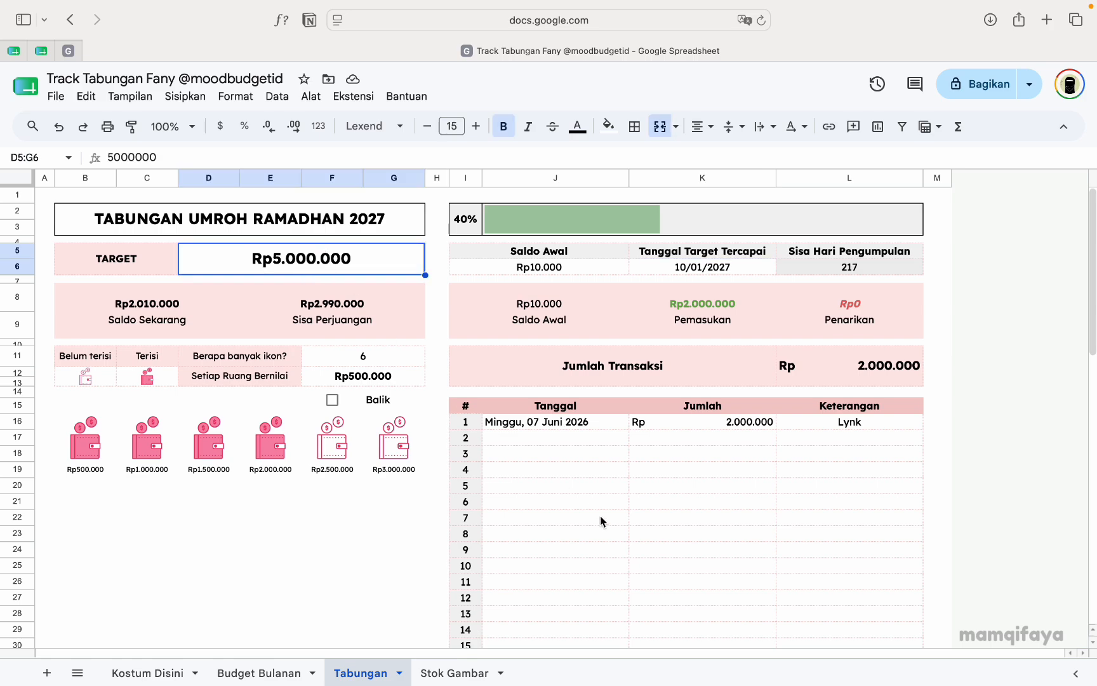
pyautogui.write('45000000')
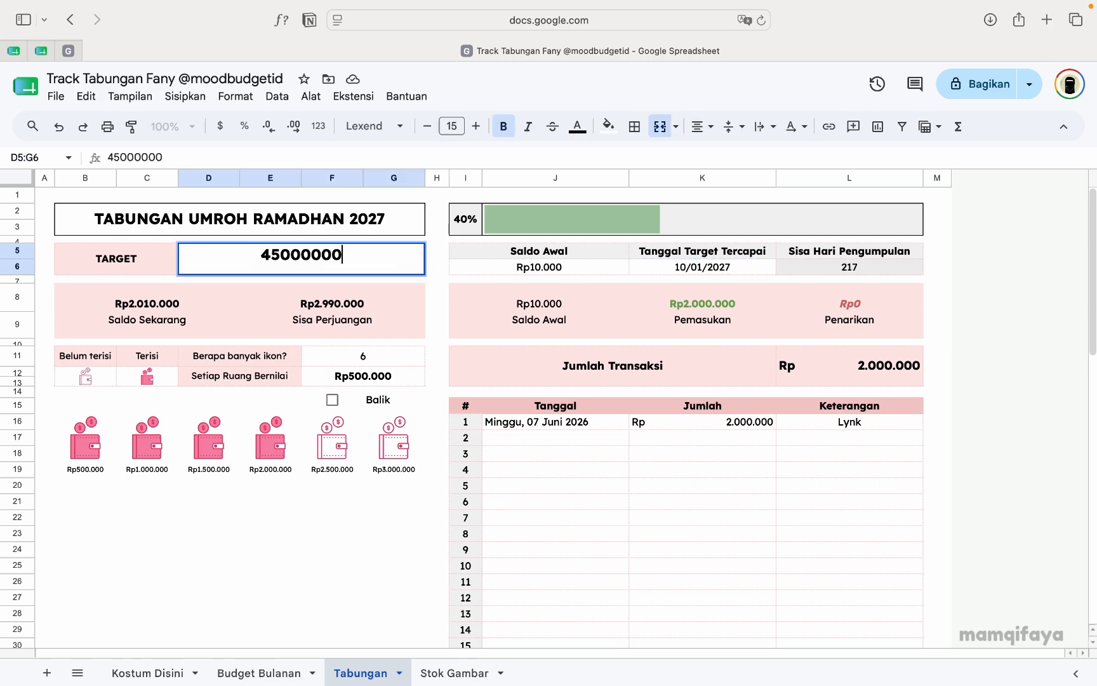
pyautogui.press('capslock')
pyautogui.press('Return')
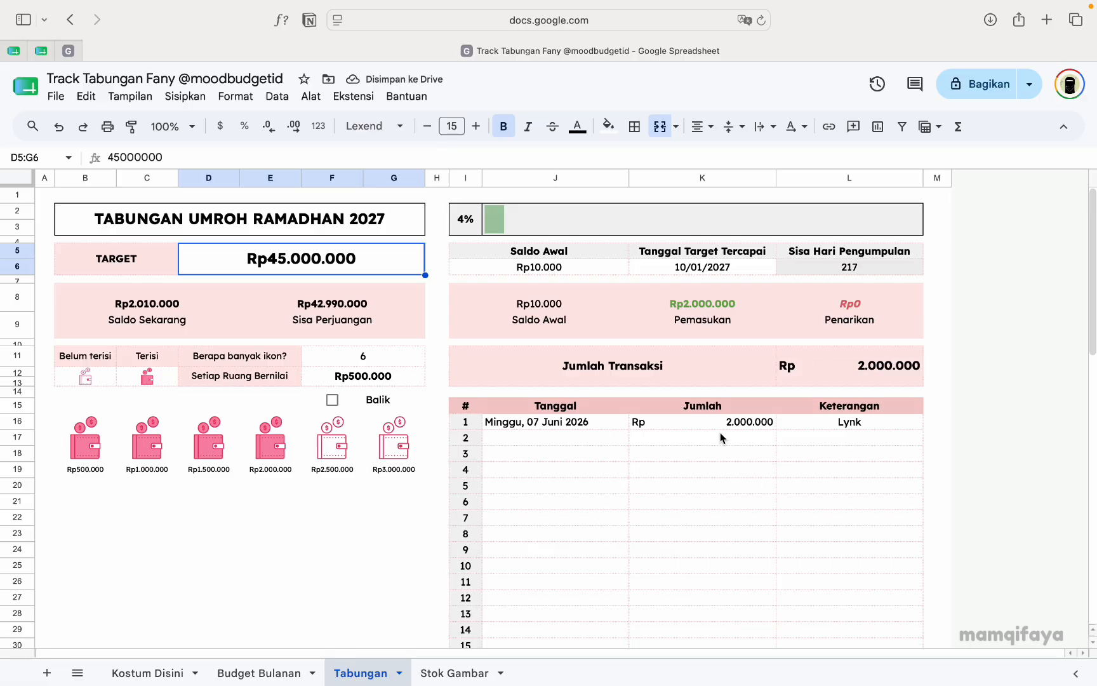
# Enter 20000000 as the Saldo Awal
pyautogui.click(584, 269)
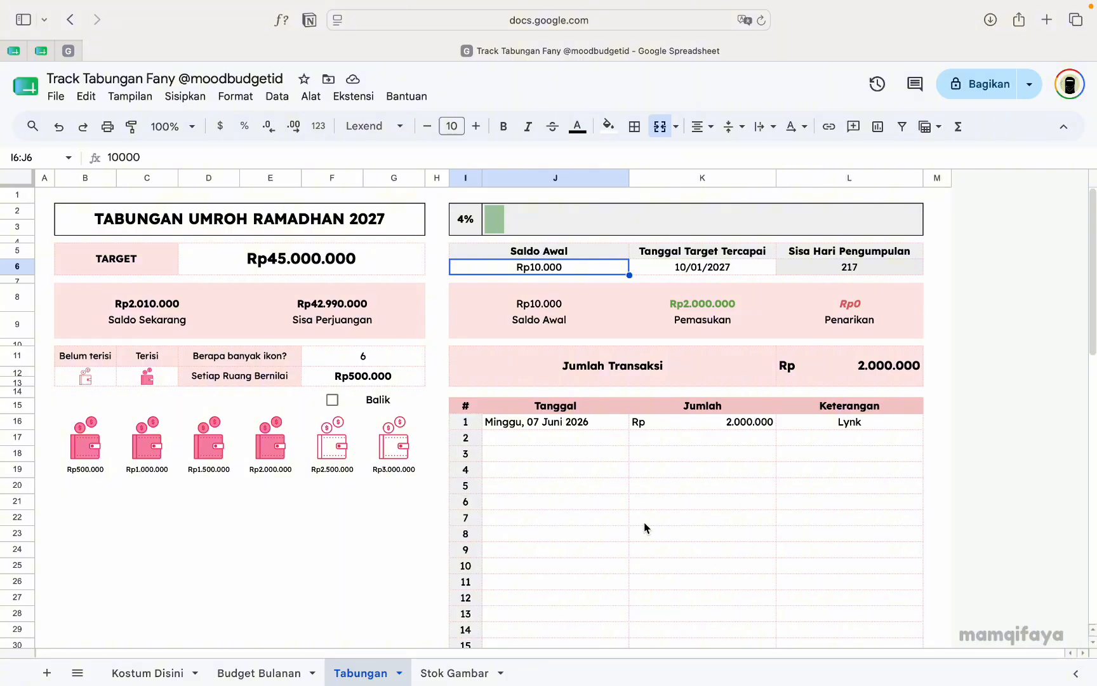
pyautogui.write('20.000.0')
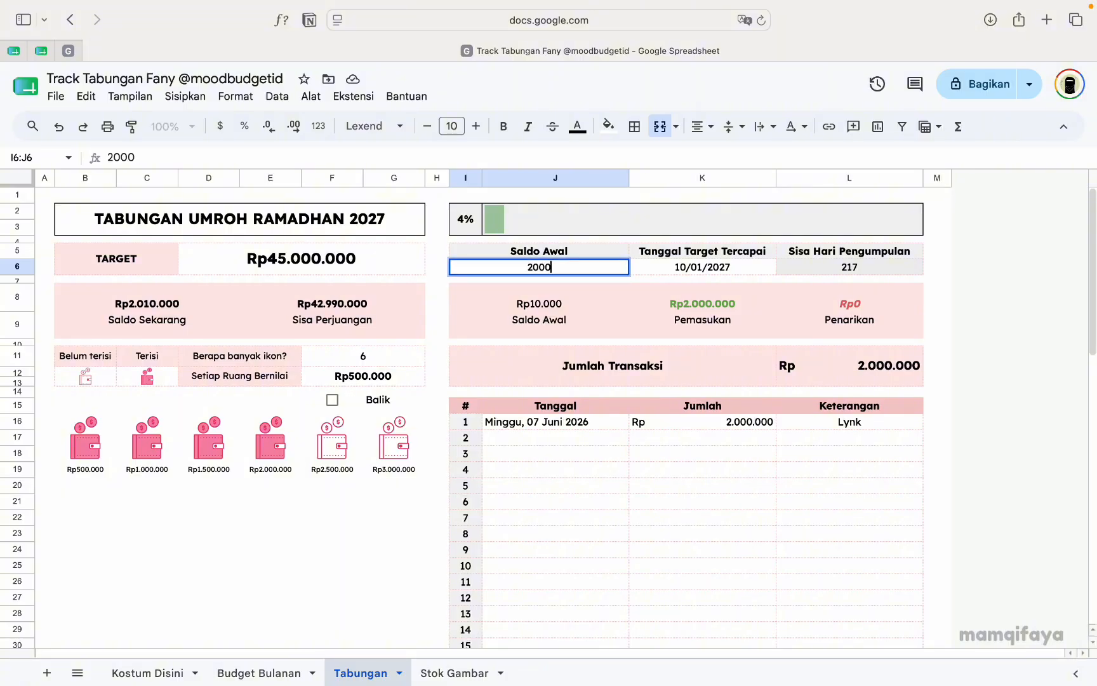
pyautogui.write('0000')
pyautogui.press('Return')
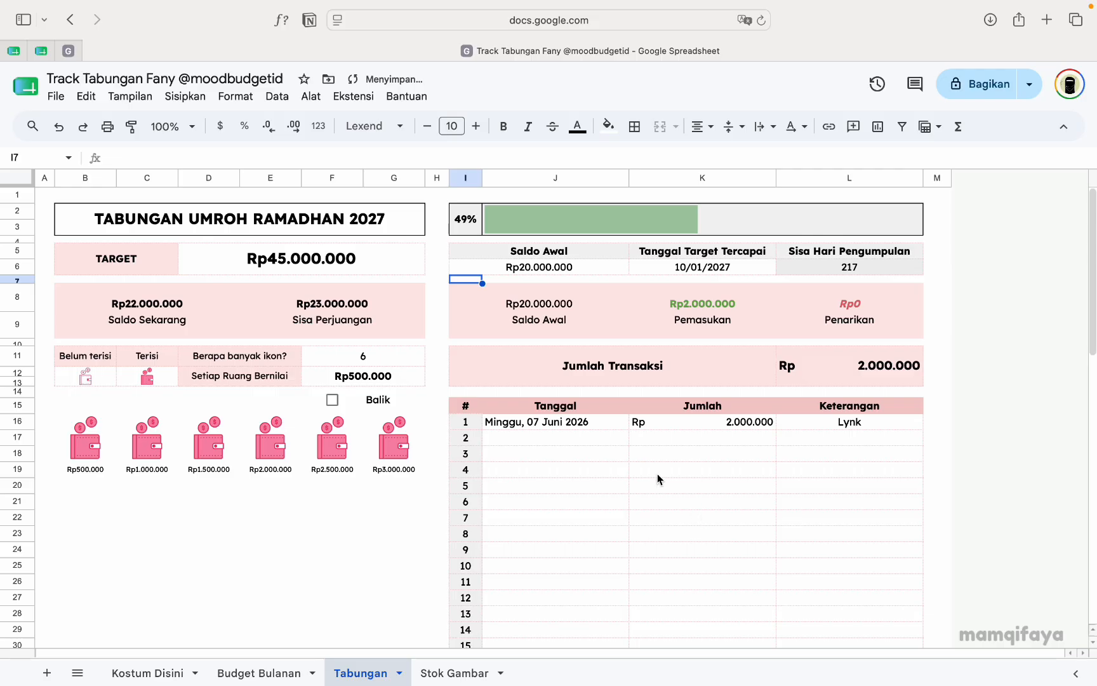
# Change the Saldo Awal to 2000000
pyautogui.click(581, 268)
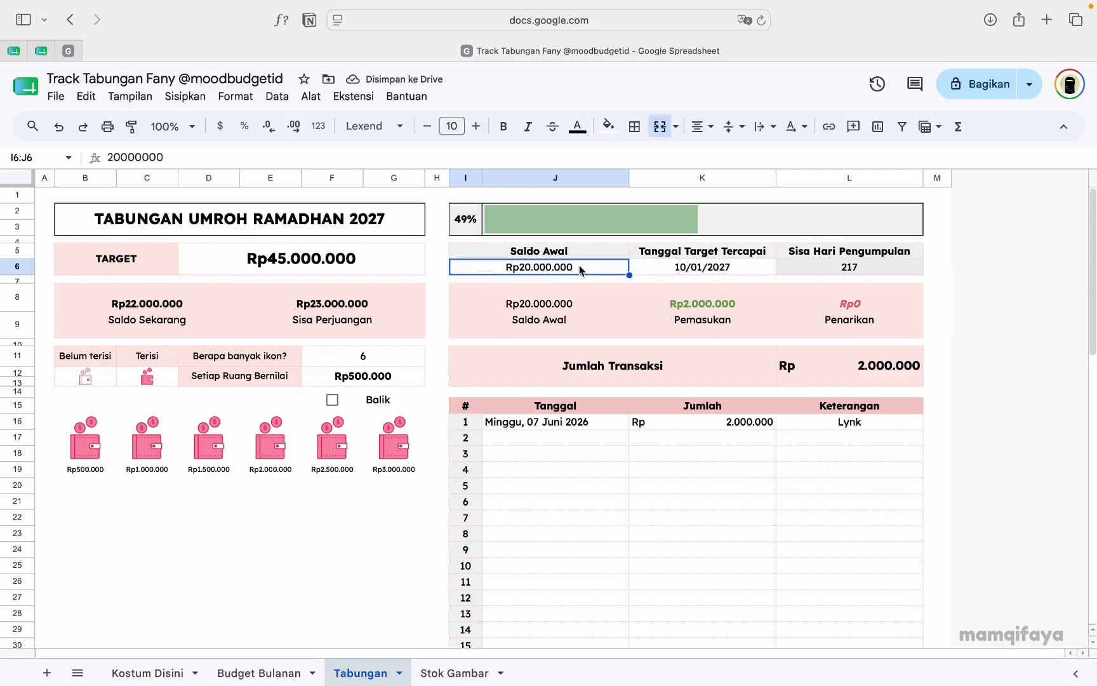
pyautogui.write('2000000')
pyautogui.press('Return')
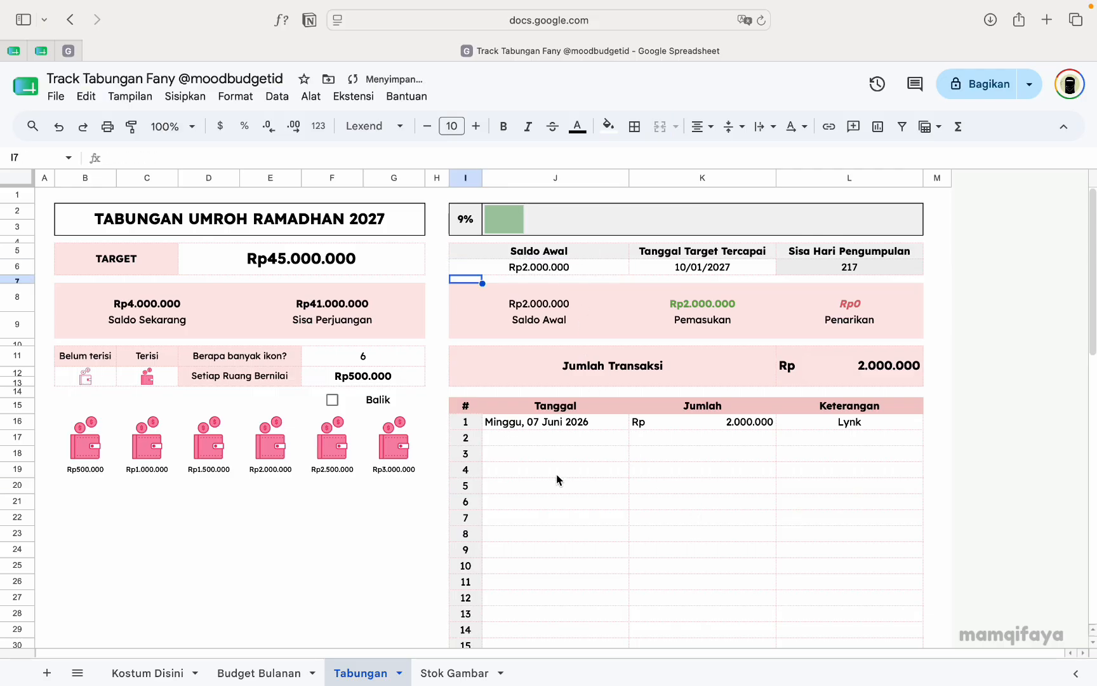
# Clear the Saldo Awal value and undo the deletion
pyautogui.click(531, 268)
pyautogui.press('Delete')
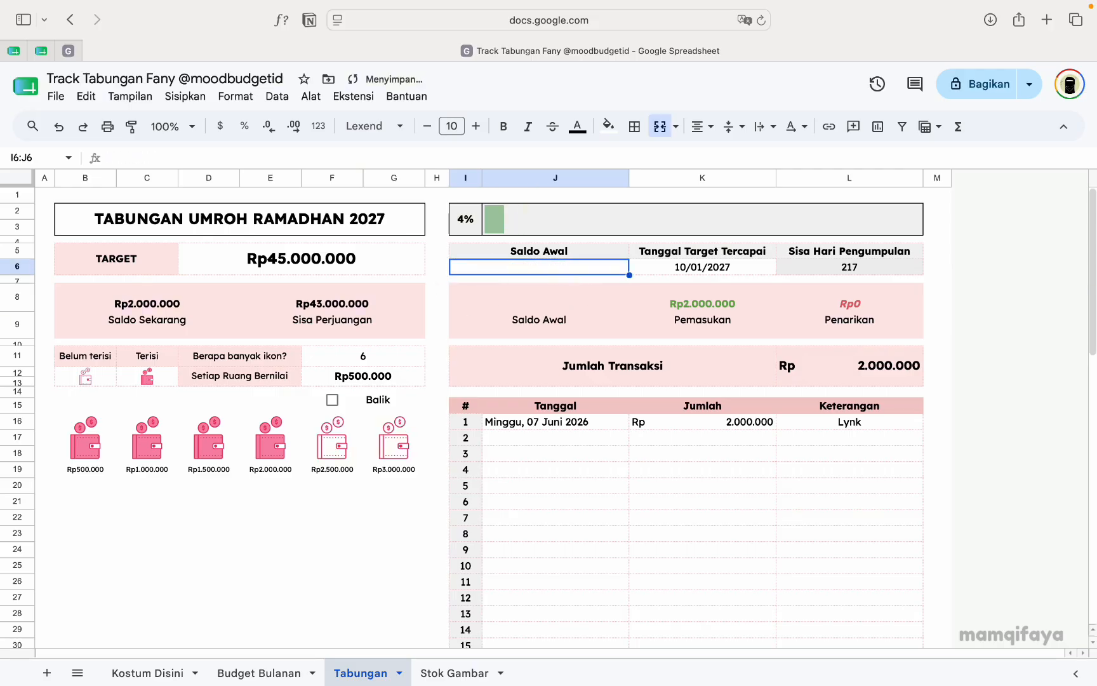
pyautogui.press('super+z')
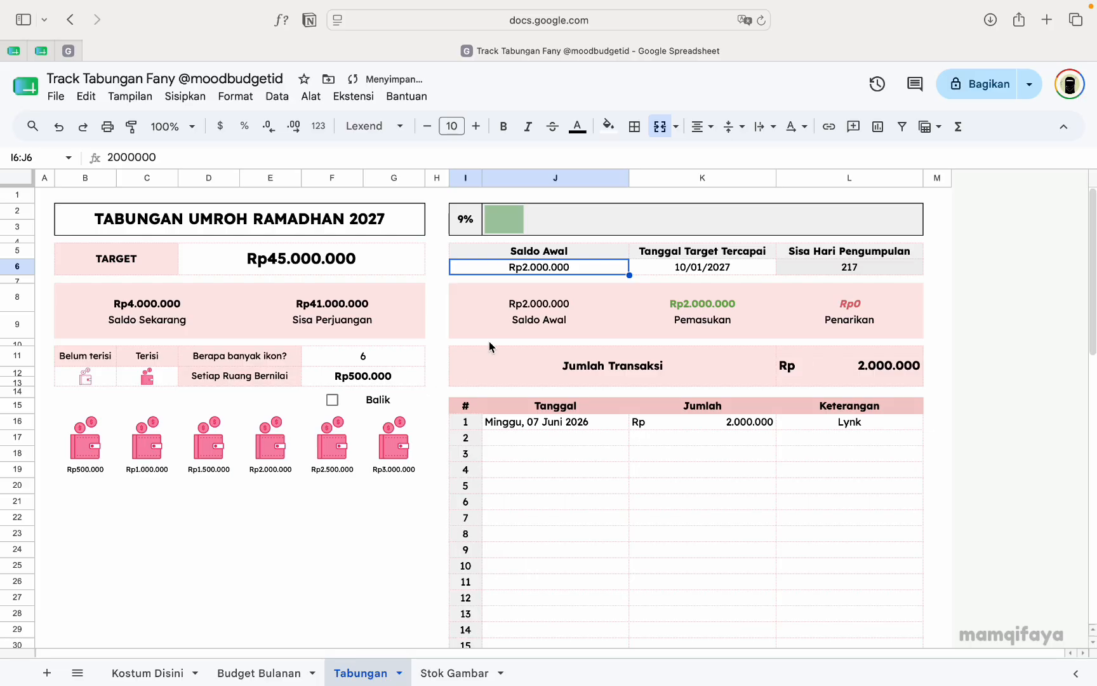
# Clear the Jumlah amount of the first transaction in cell K16
pyautogui.click(609, 455)
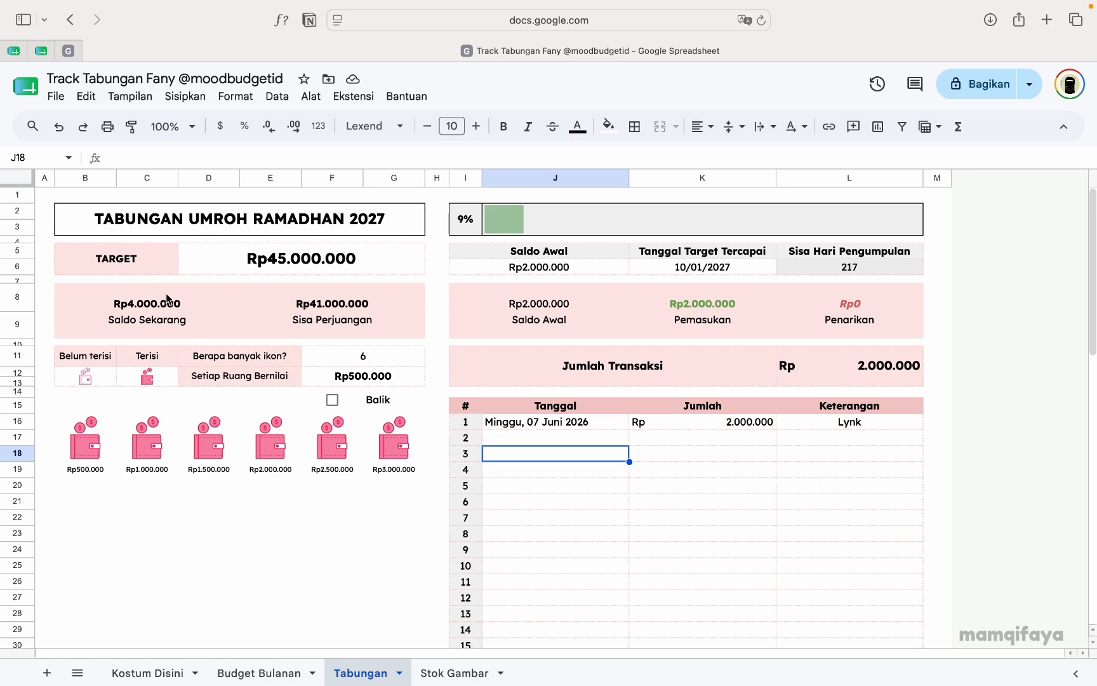
pyautogui.click(704, 426)
pyautogui.press('BackSpace')
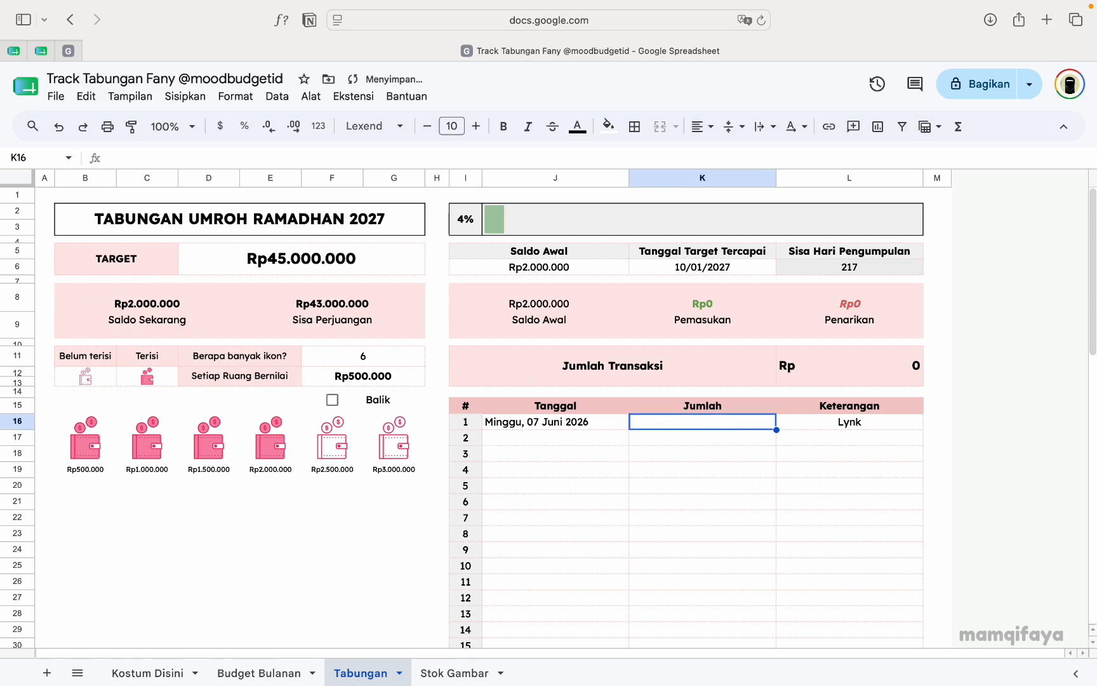
# Clear the Keterangan text and the Tanggal date of the first transaction in row 16
pyautogui.press('Right')
pyautogui.press('BackSpace')
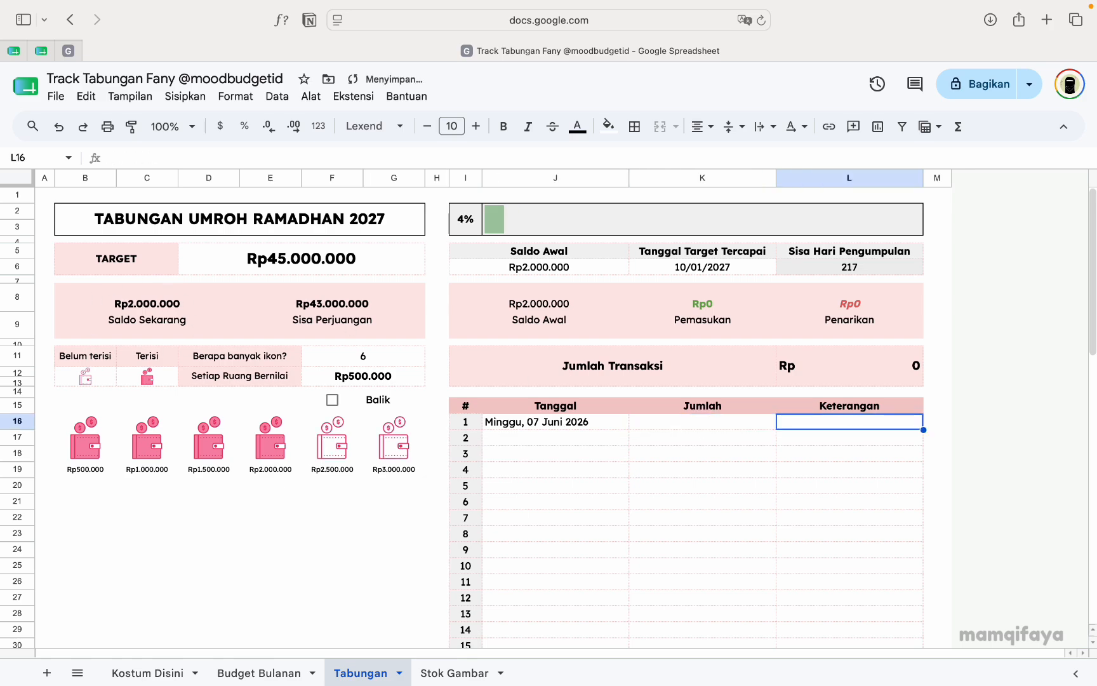
pyautogui.press('Left')
pyautogui.press('Left')
pyautogui.press('BackSpace')
pyautogui.click(671, 527)
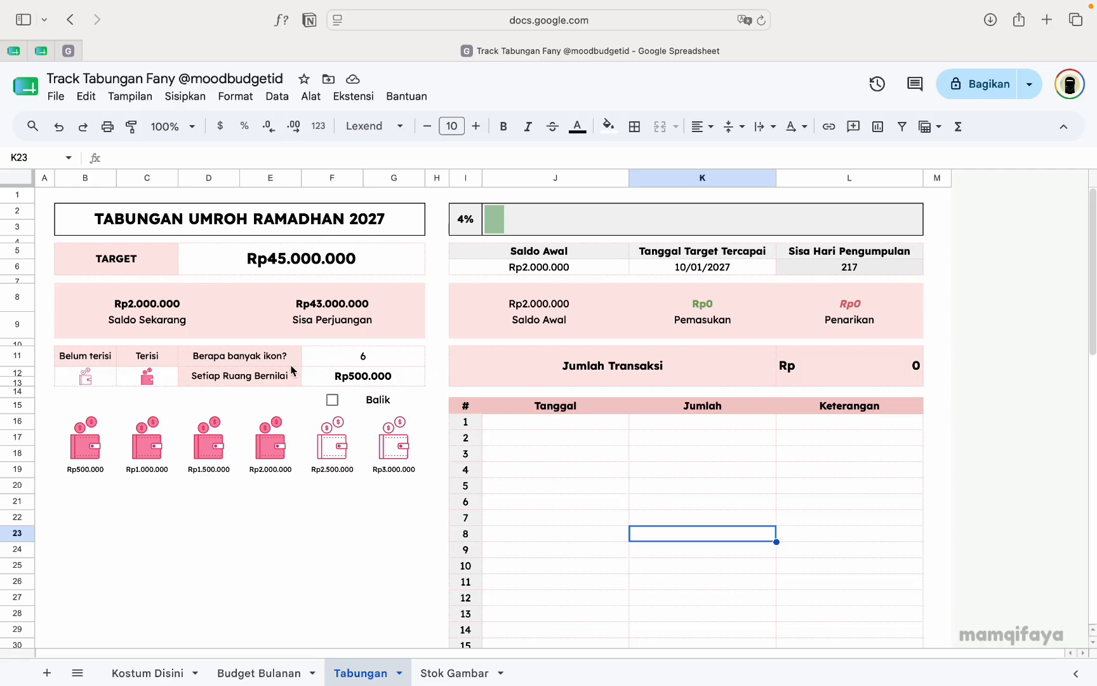
# Set the number of savings icons (Berapa banyak ikon?) to 15
pyautogui.click(343, 366)
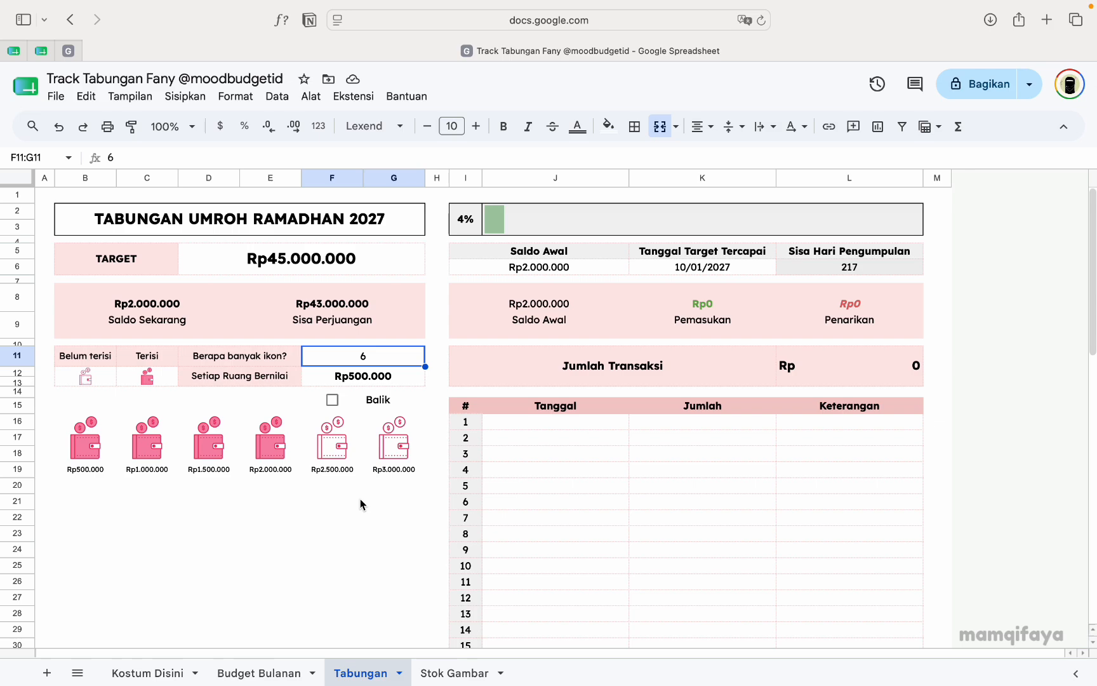
pyautogui.write('14')
pyautogui.press('BackSpace')
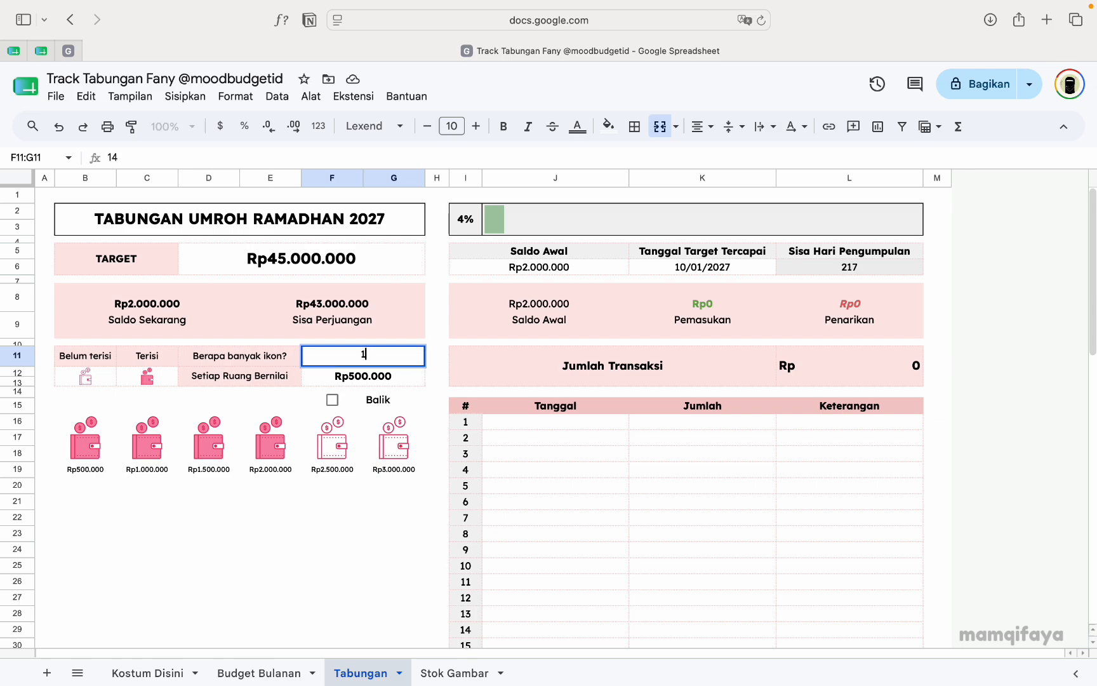
pyautogui.write('5')
pyautogui.press('Return')
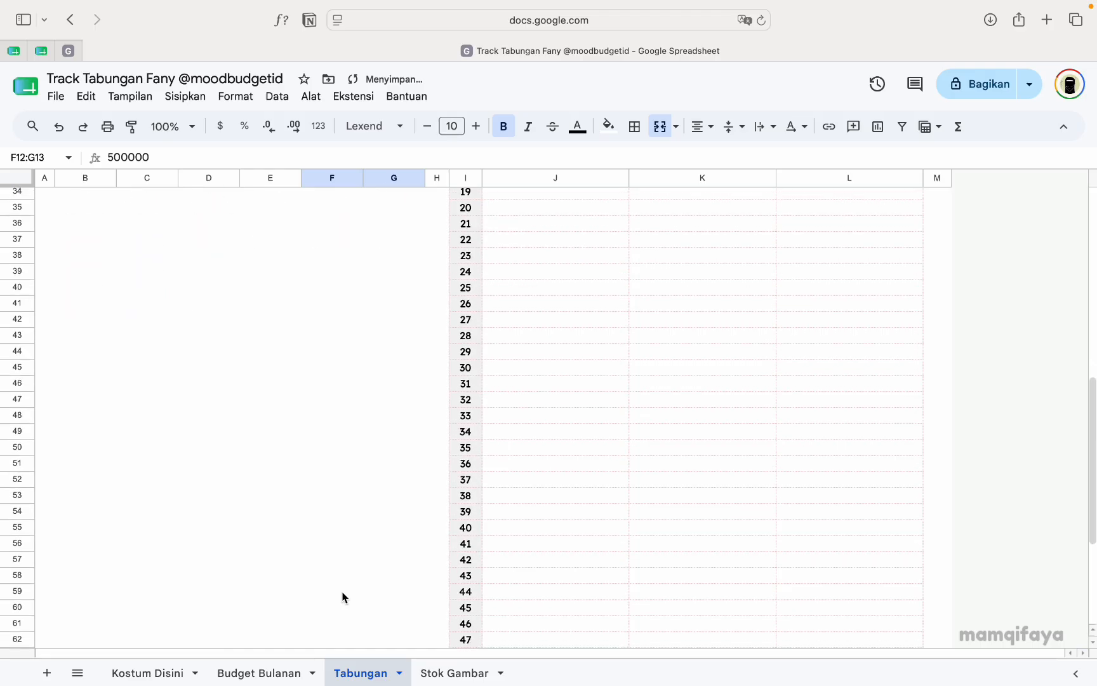
pyautogui.scroll(-1, 355, 508)
# Raise the number of savings icons to 84 and look through the whole icon grid
pyautogui.click(389, 355)
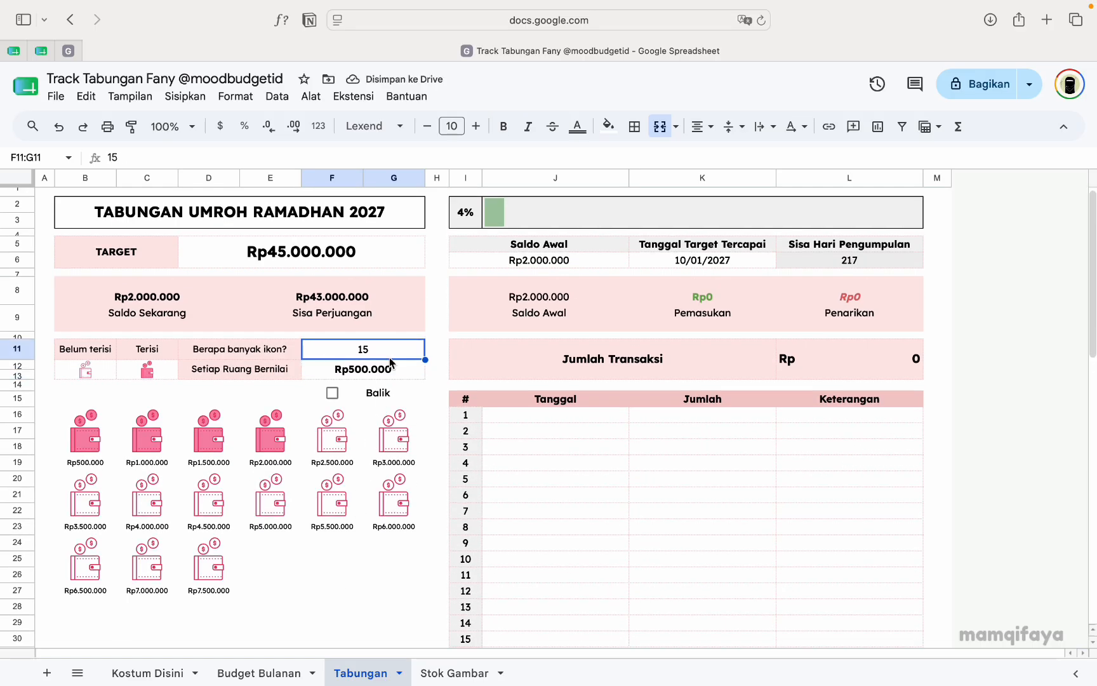
pyautogui.write('84')
pyautogui.press('Return')
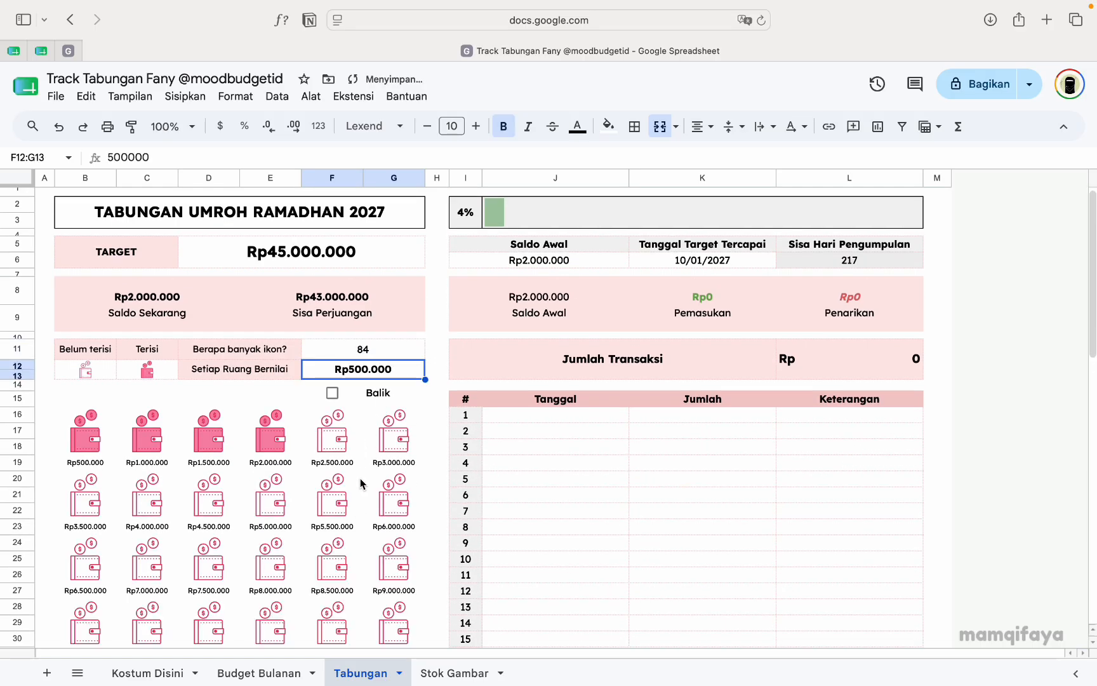
pyautogui.scroll(-15, 361, 483)
pyautogui.scroll(15, 311, 522)
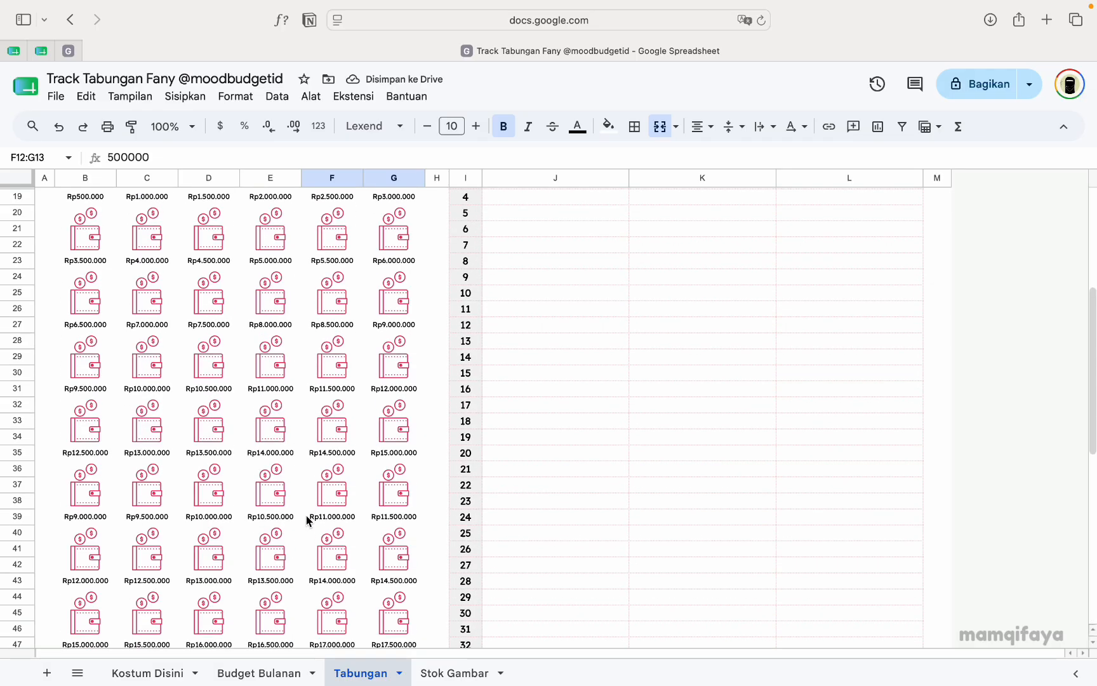
pyautogui.scroll(-15, 336, 483)
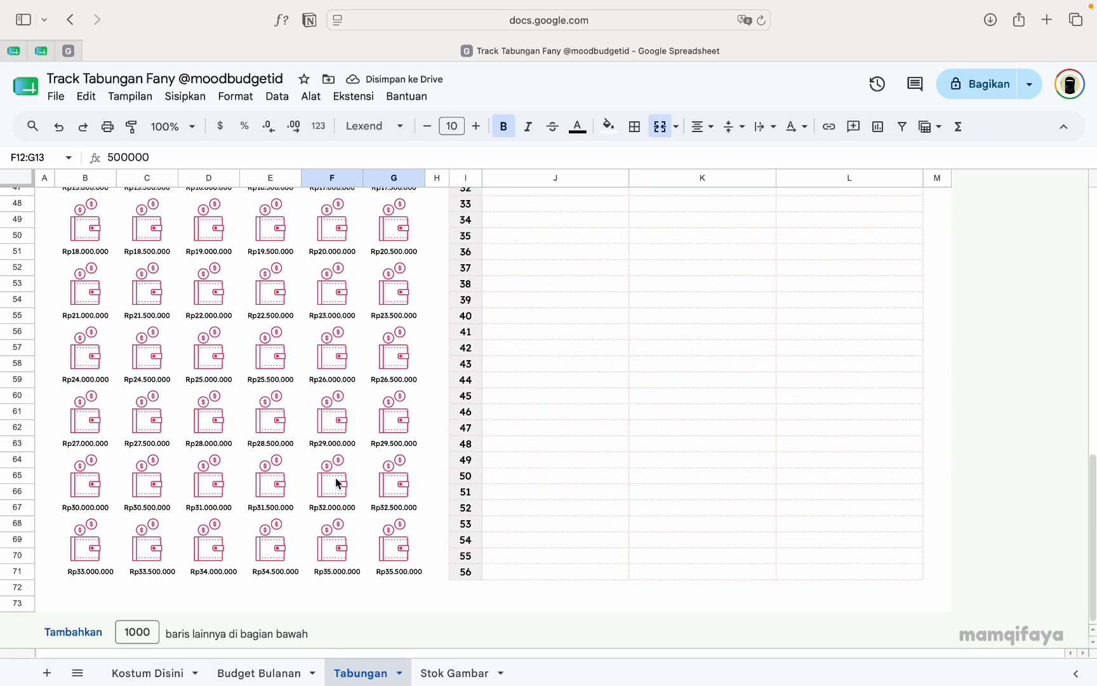
pyautogui.scroll(15, 330, 482)
# Try an icon count of 85 and return it to 84
pyautogui.click(364, 357)
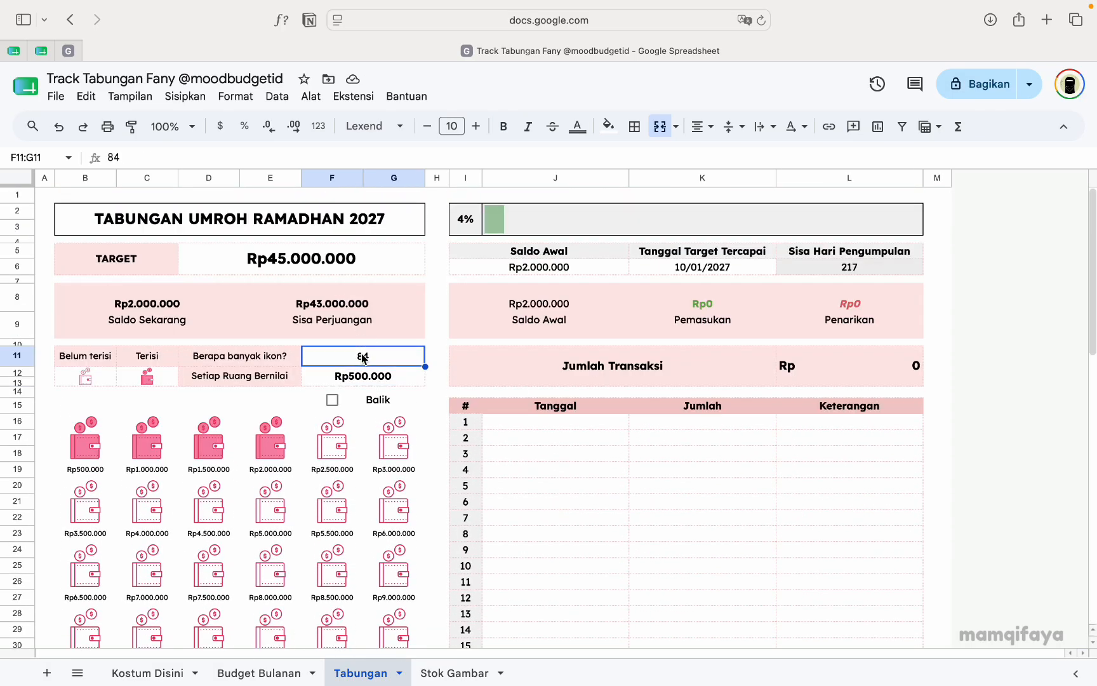
pyautogui.write('85')
pyautogui.press('Return')
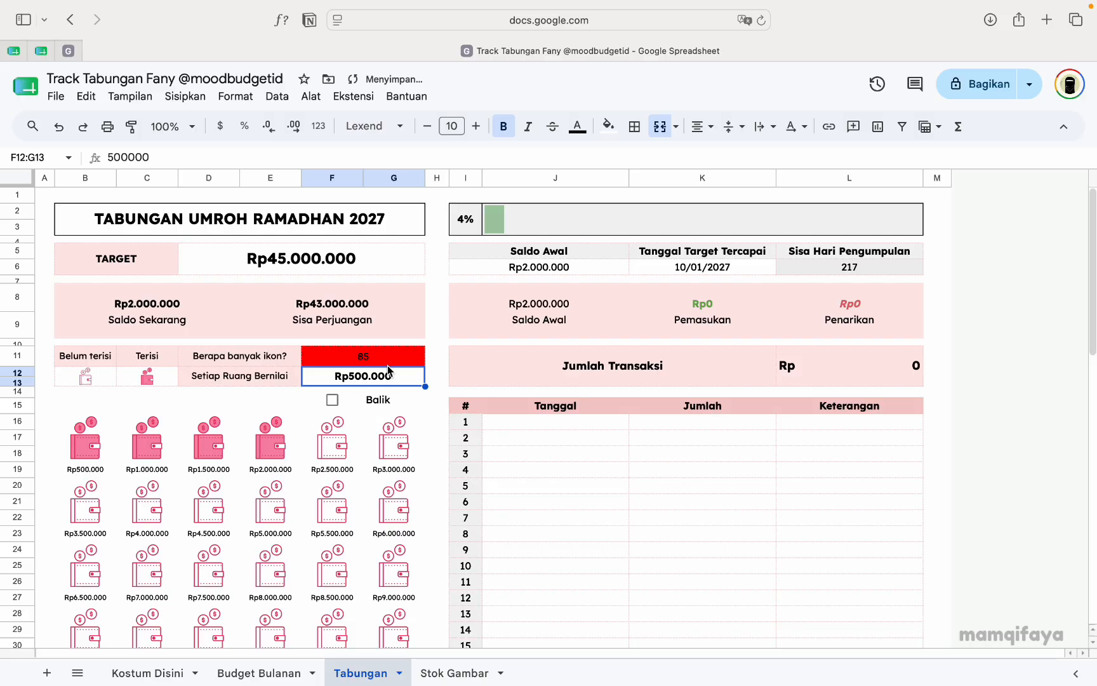
pyautogui.click(388, 366)
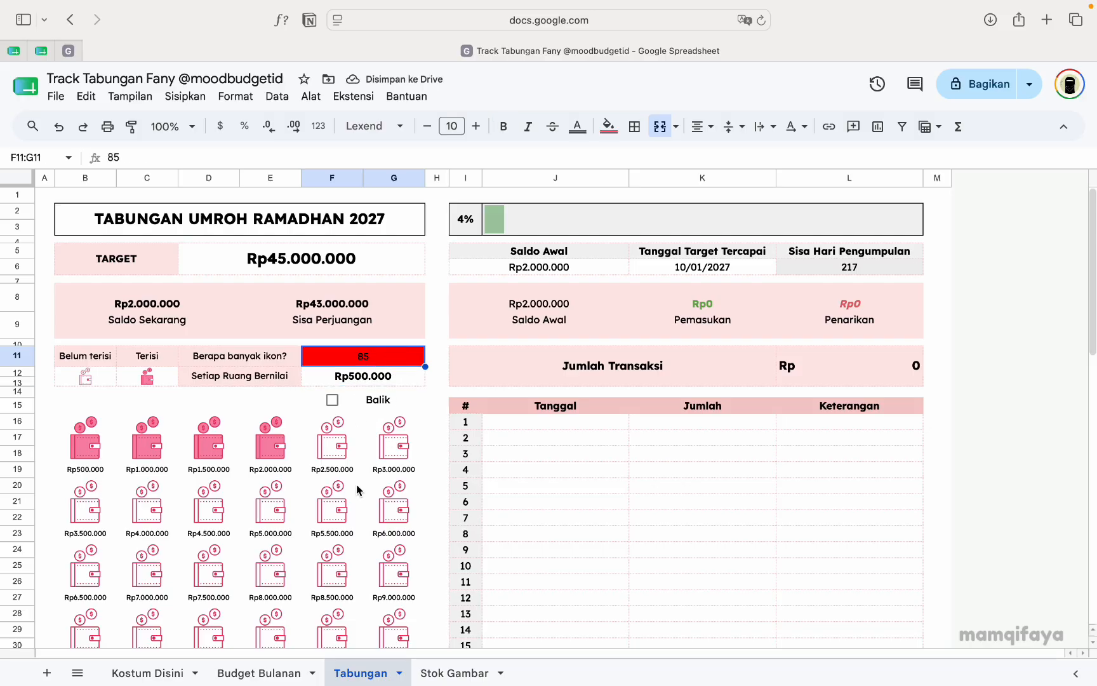
pyautogui.write('84')
pyautogui.press('Return')
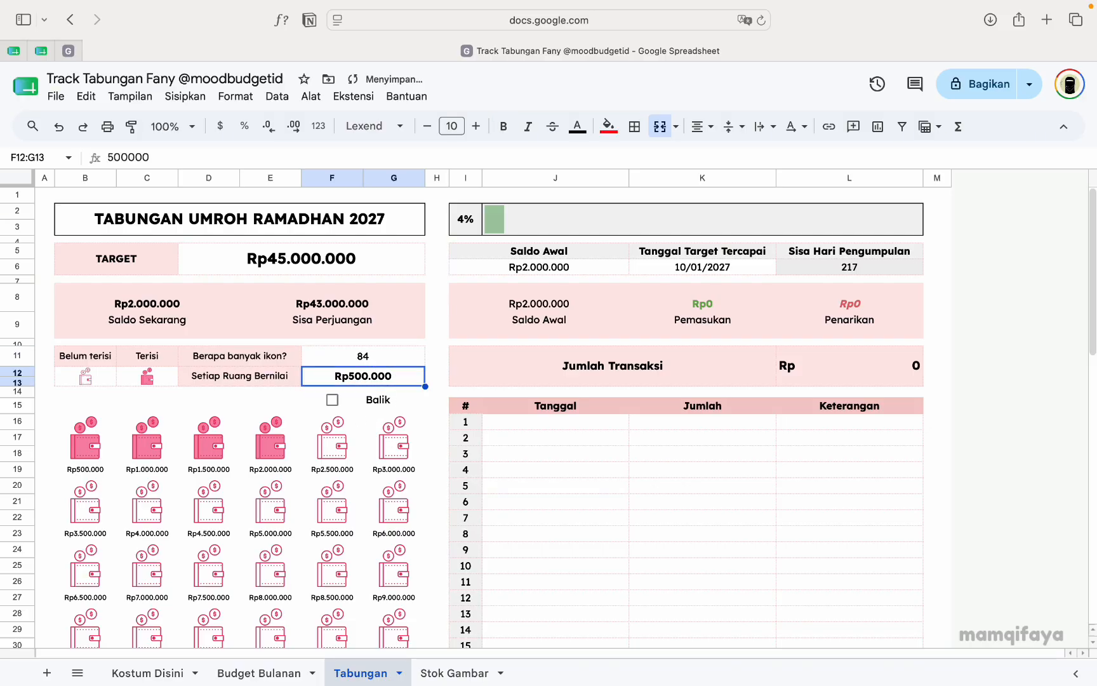
# Set the number of icons to 15 and the value of each icon (Setiap Ruang Bernilai) to 3000000
pyautogui.press('Up')
pyautogui.write('15')
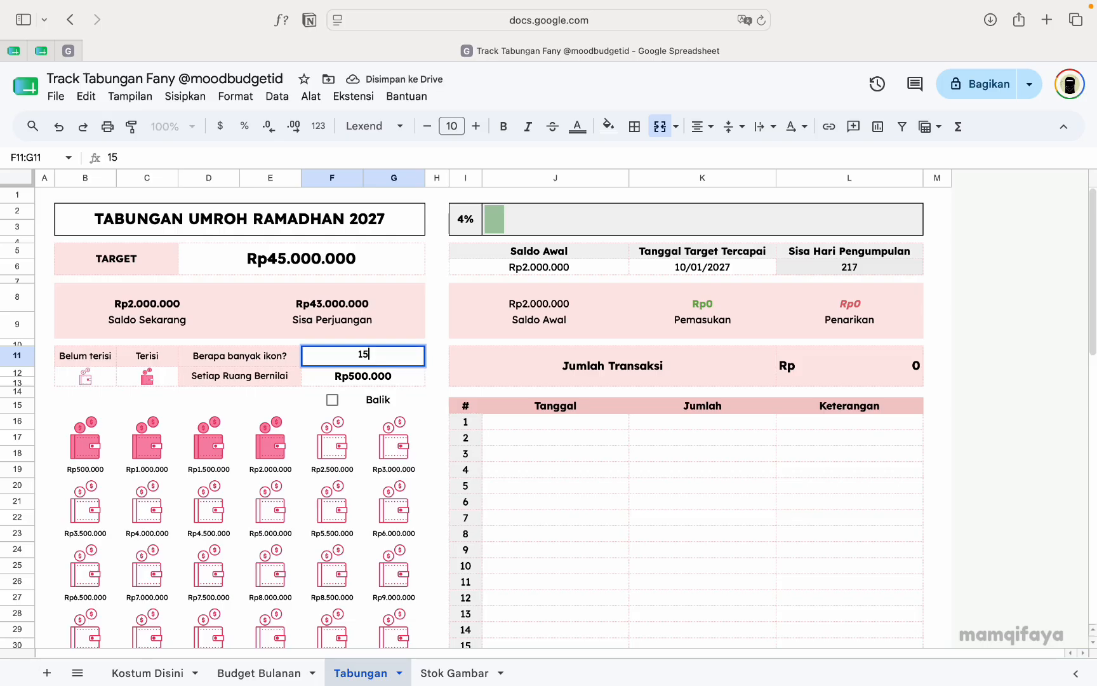
pyautogui.press('Return')
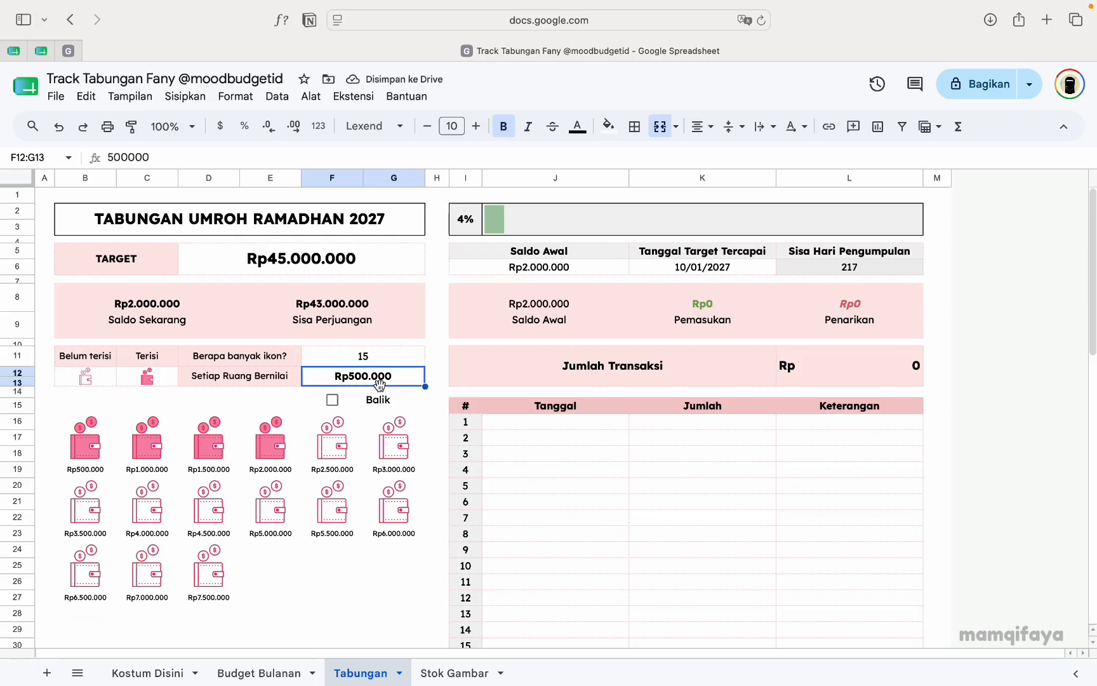
pyautogui.write('3000000')
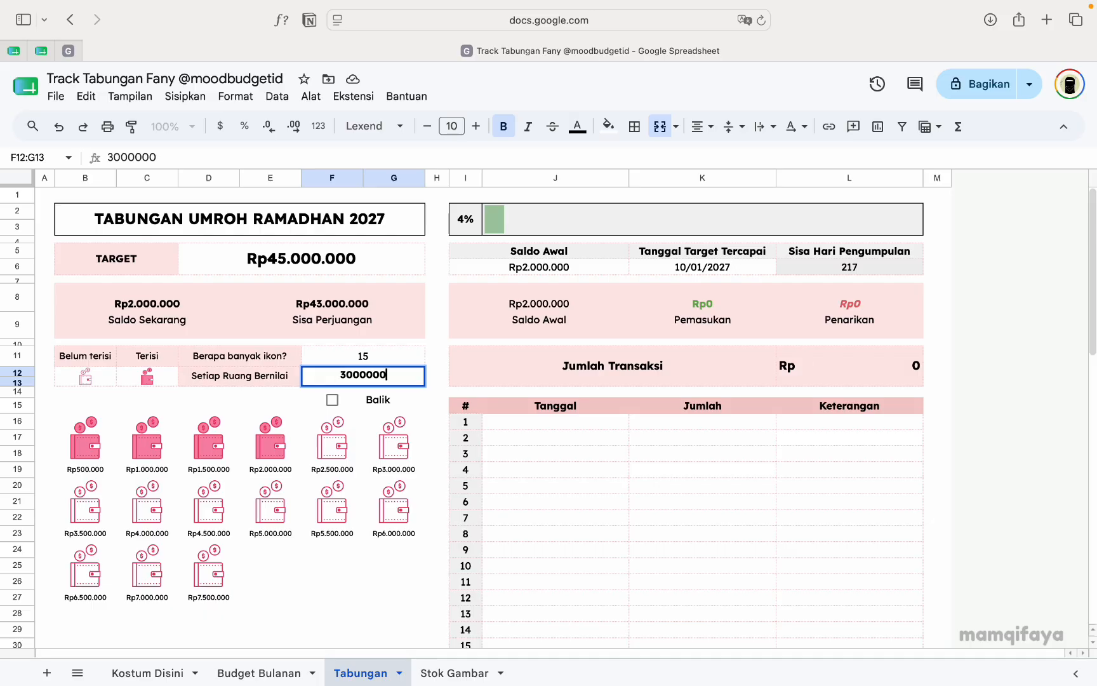
pyautogui.press('Return')
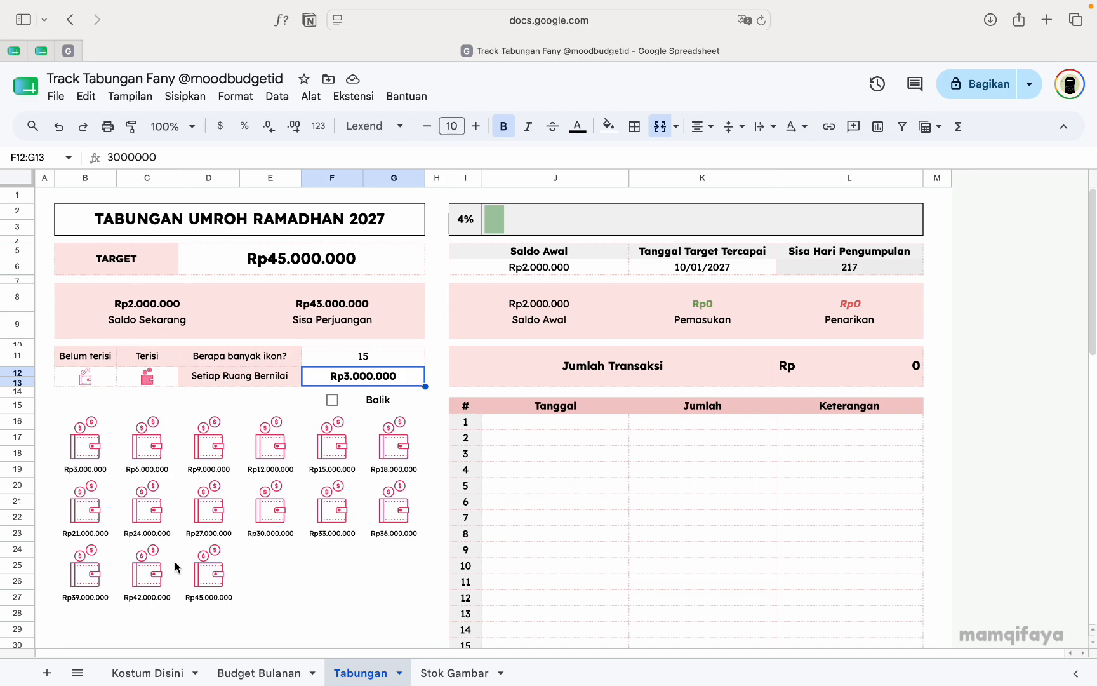
# Set the Tanggal of the first transaction to 7 June 2026 using the date picker
pyautogui.click(579, 423)
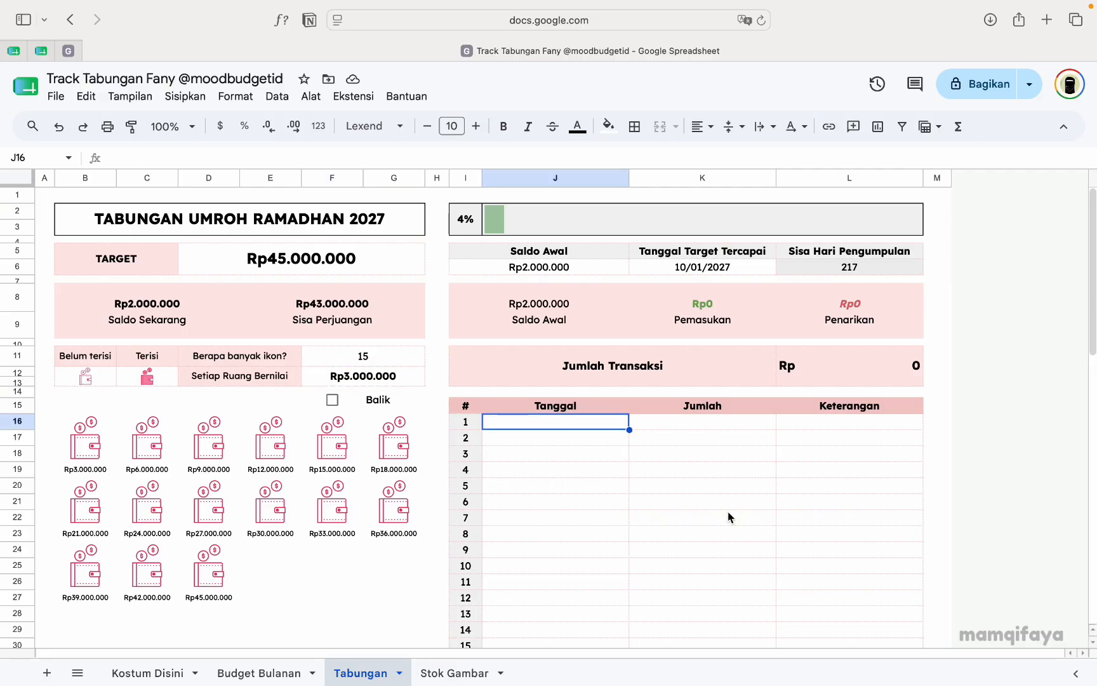
pyautogui.doubleClick(612, 424)
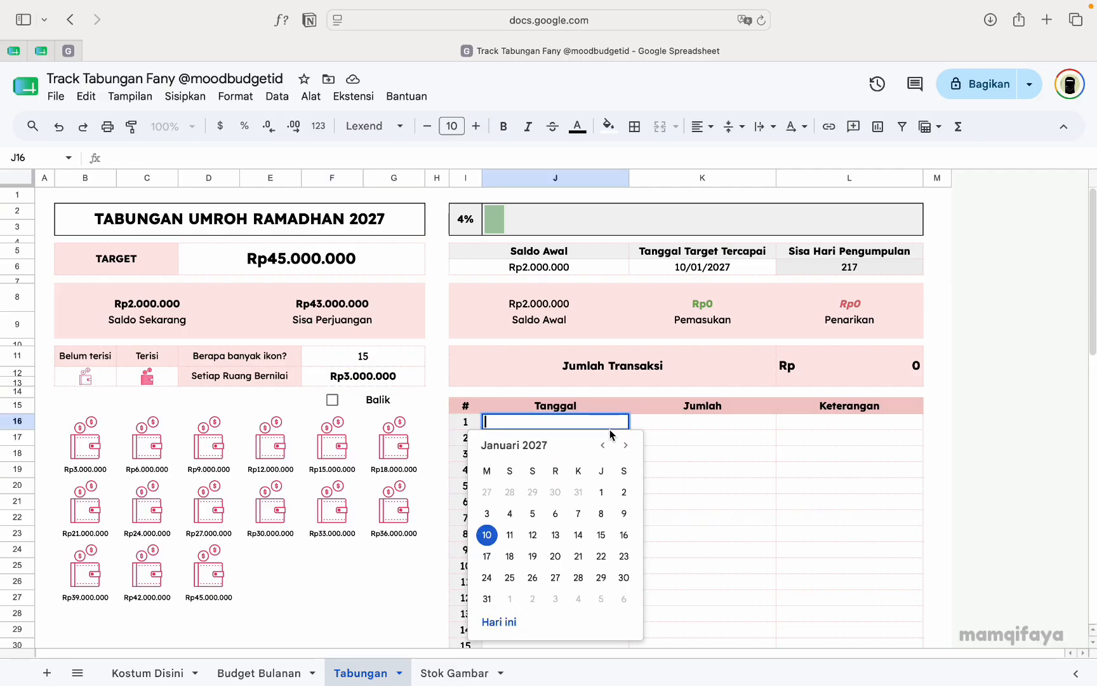
pyautogui.click(602, 445)
pyautogui.click(603, 445)
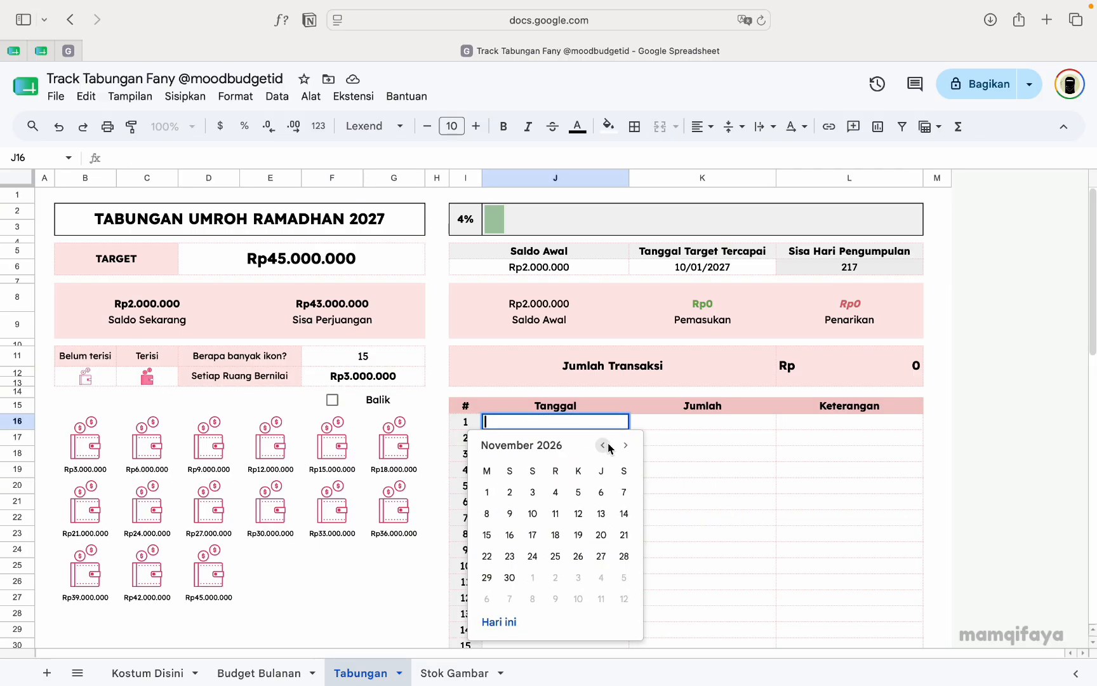
pyautogui.click(603, 445)
pyautogui.click(602, 445)
pyautogui.click(602, 445)
pyautogui.click(603, 445)
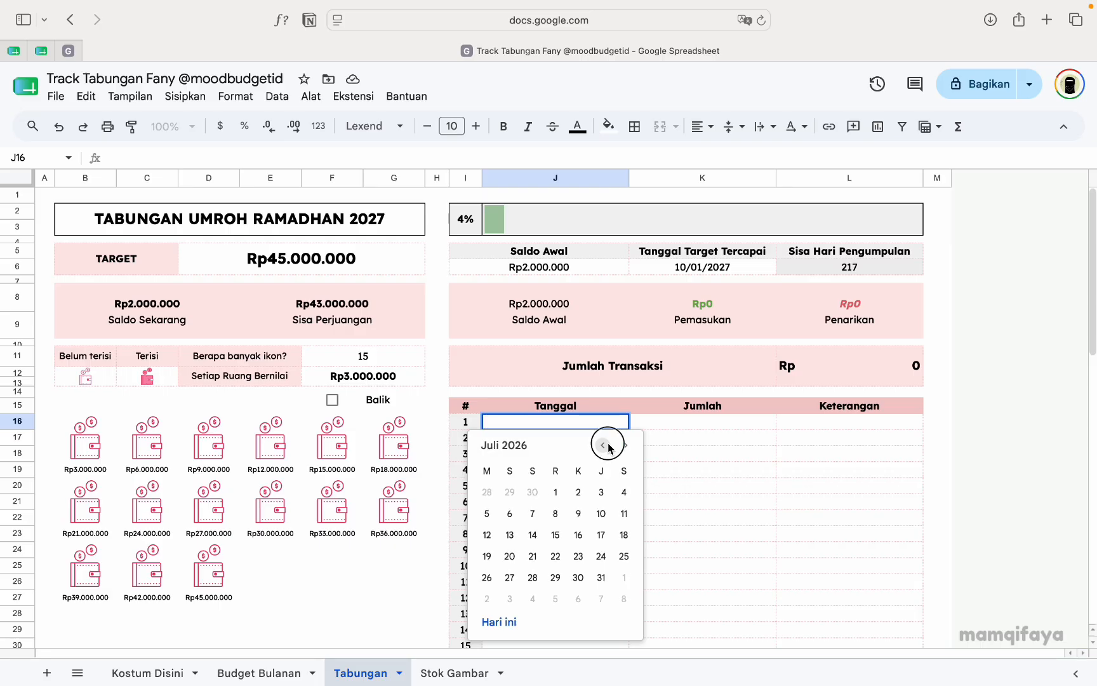
pyautogui.click(603, 445)
pyautogui.click(487, 513)
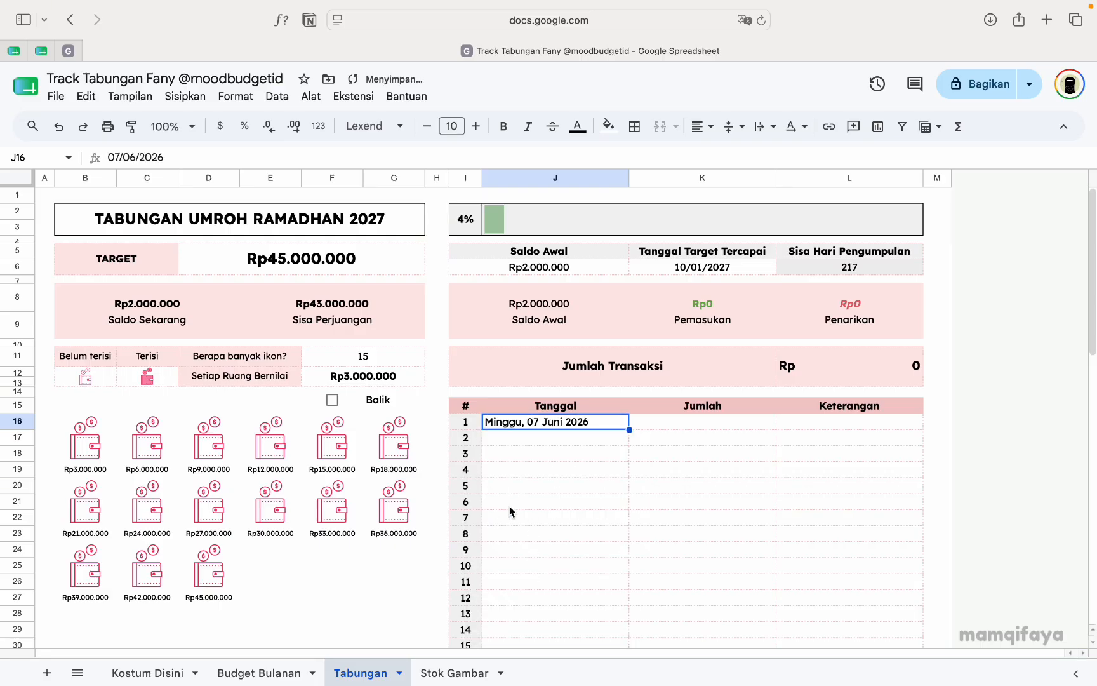
pyautogui.click(549, 438)
pyautogui.doubleClick(549, 439)
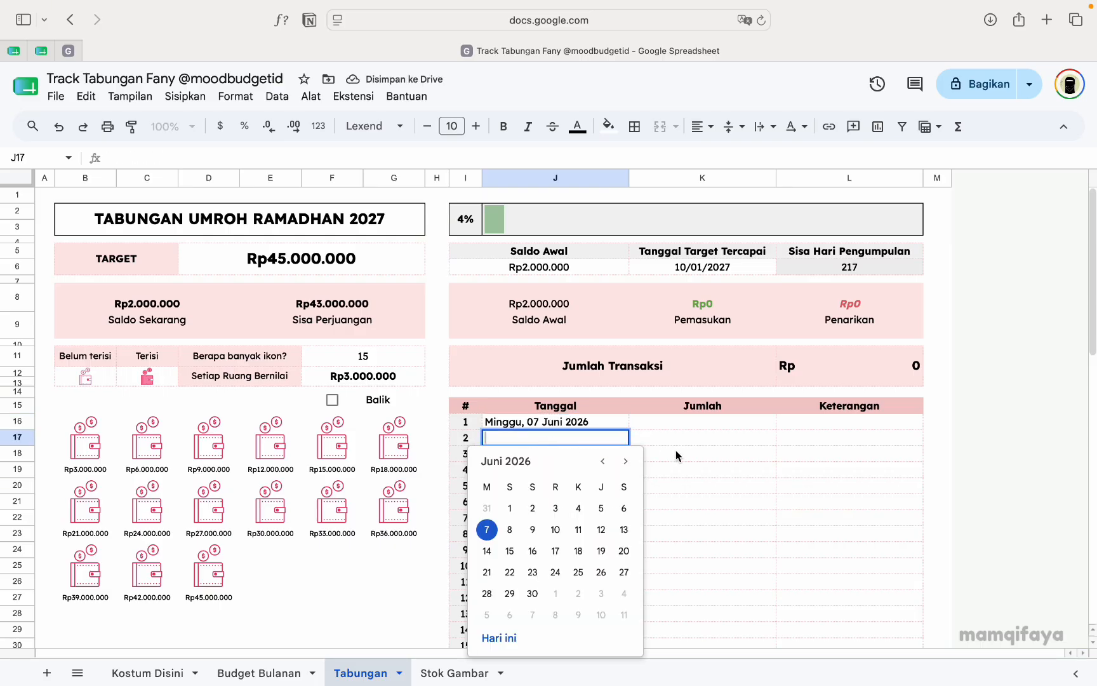
pyautogui.click(671, 471)
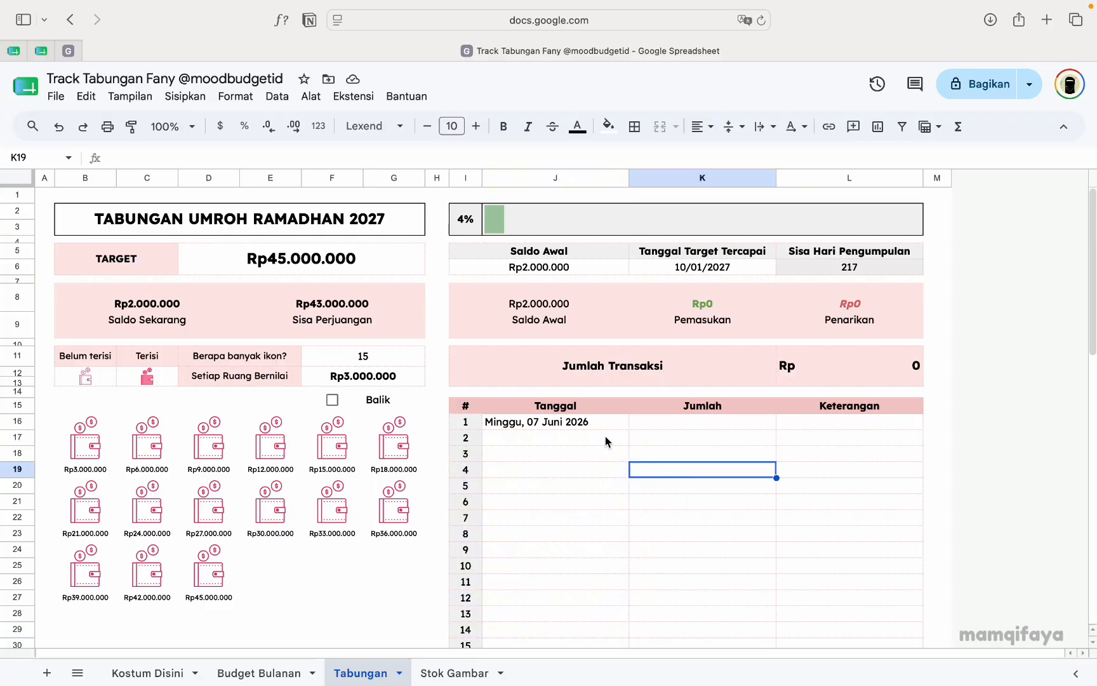
# Enter a Jumlah of 4.000.000 and the Keterangan "Affiliate" for the first transaction
pyautogui.click(664, 428)
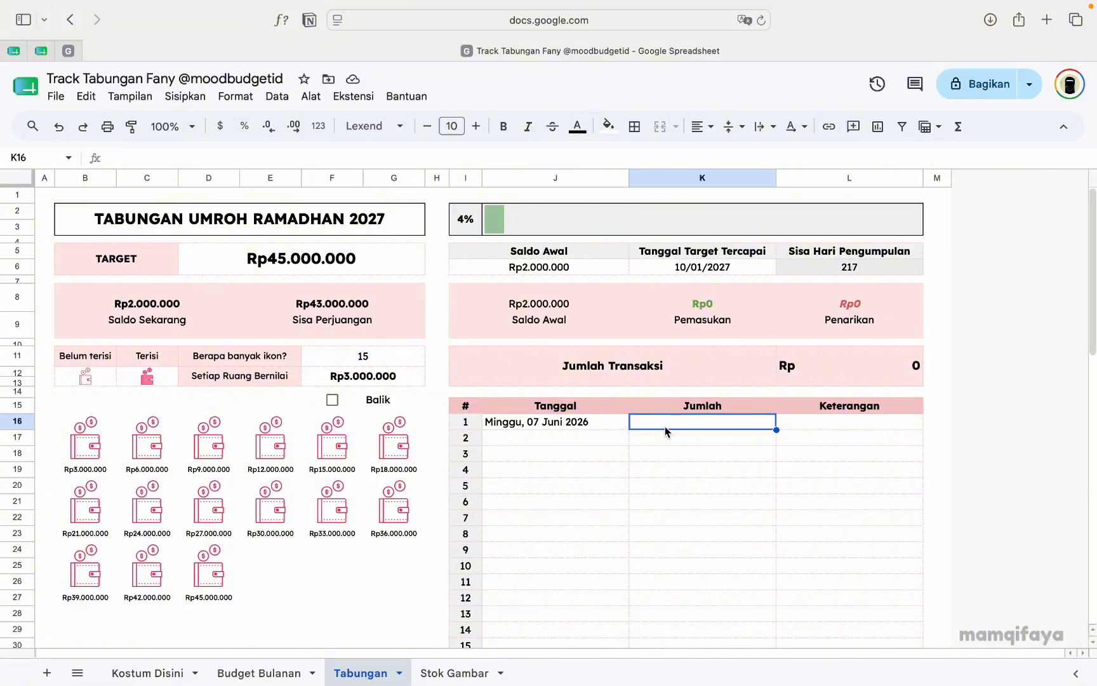
pyautogui.write('4.000.00')
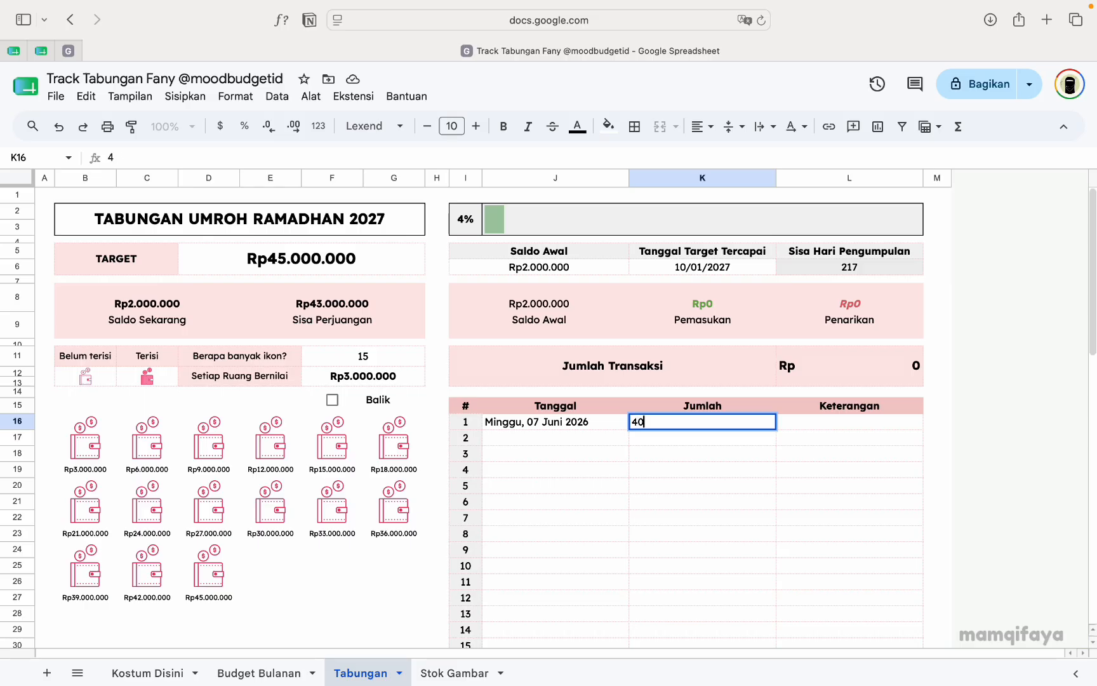
pyautogui.write('0')
pyautogui.press('Tab')
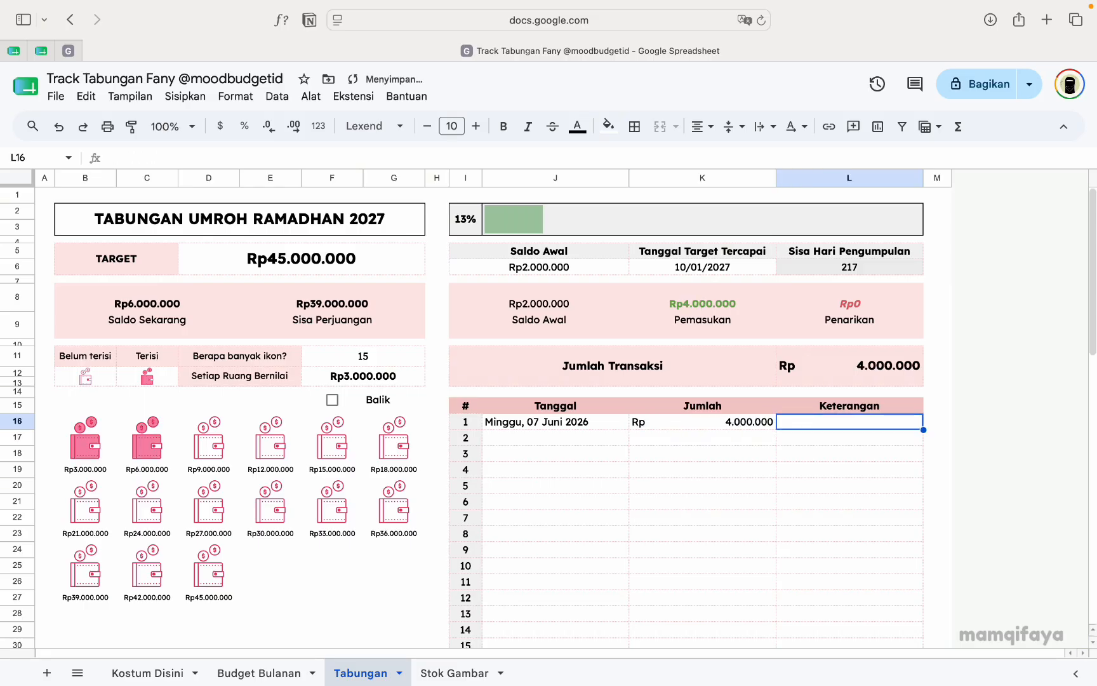
pyautogui.write('Affiliat')
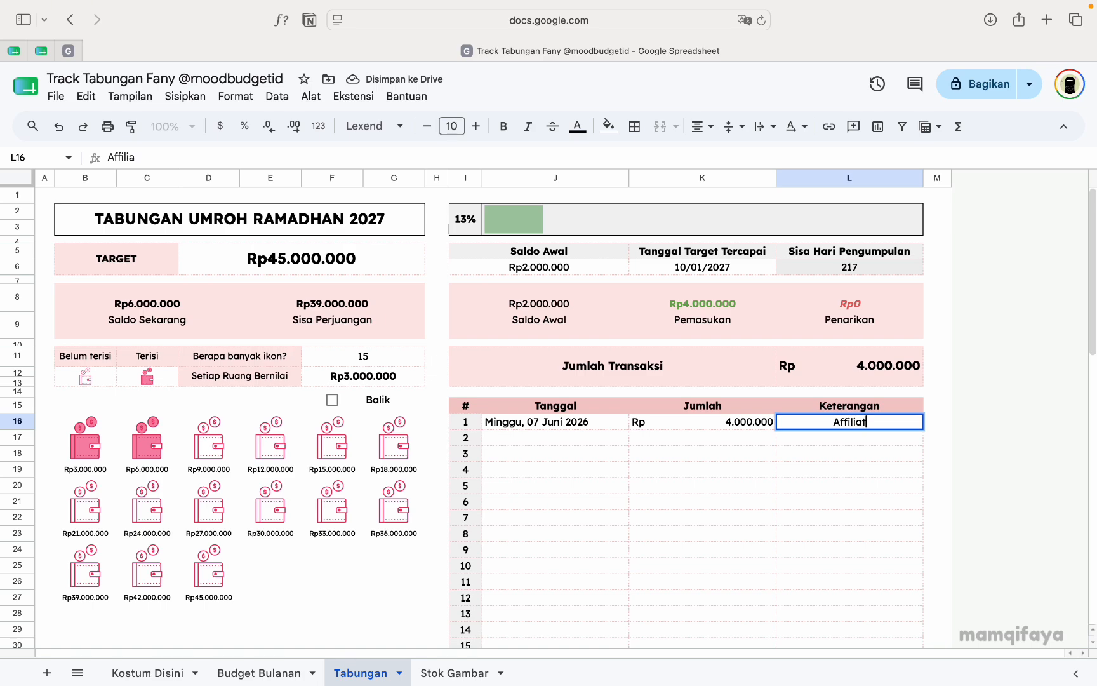
pyautogui.write('e')
pyautogui.press('Return')
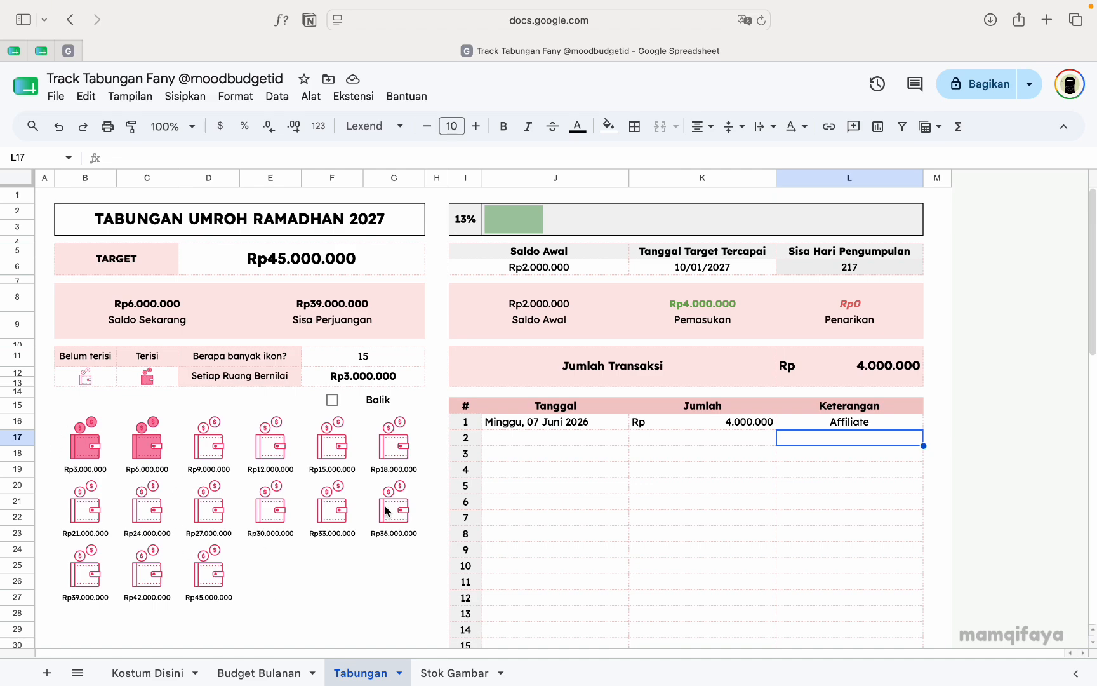
# Record a withdrawal as the second transaction, dated 9 June 2026 with a Jumlah of -500.000
pyautogui.click(594, 438)
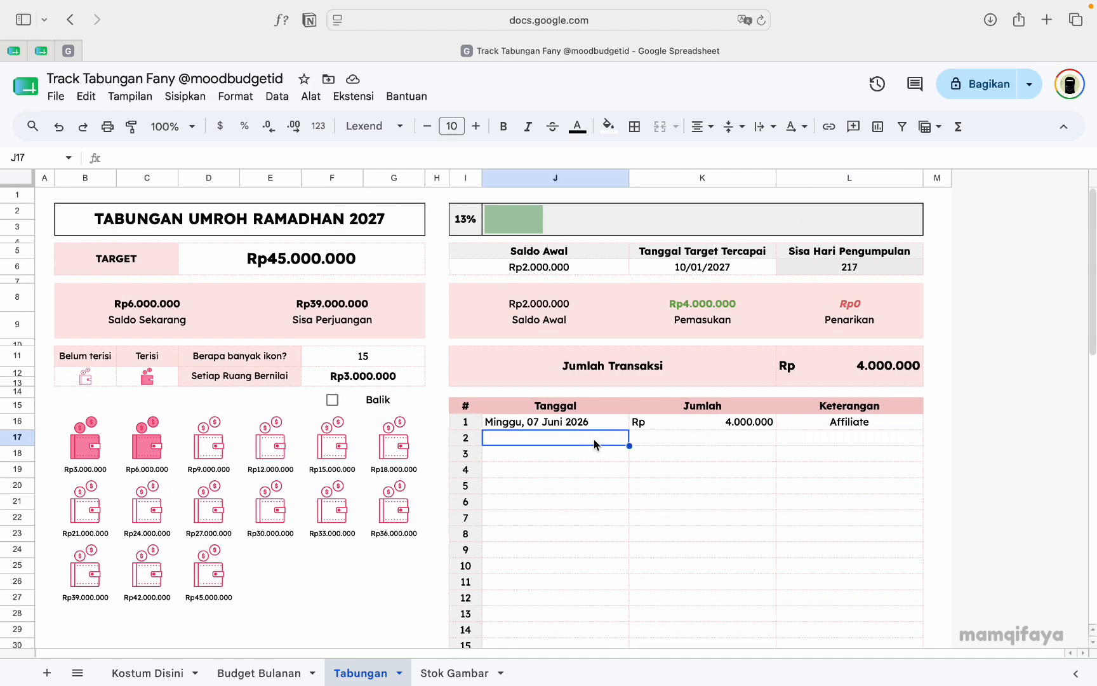
pyautogui.doubleClick(594, 439)
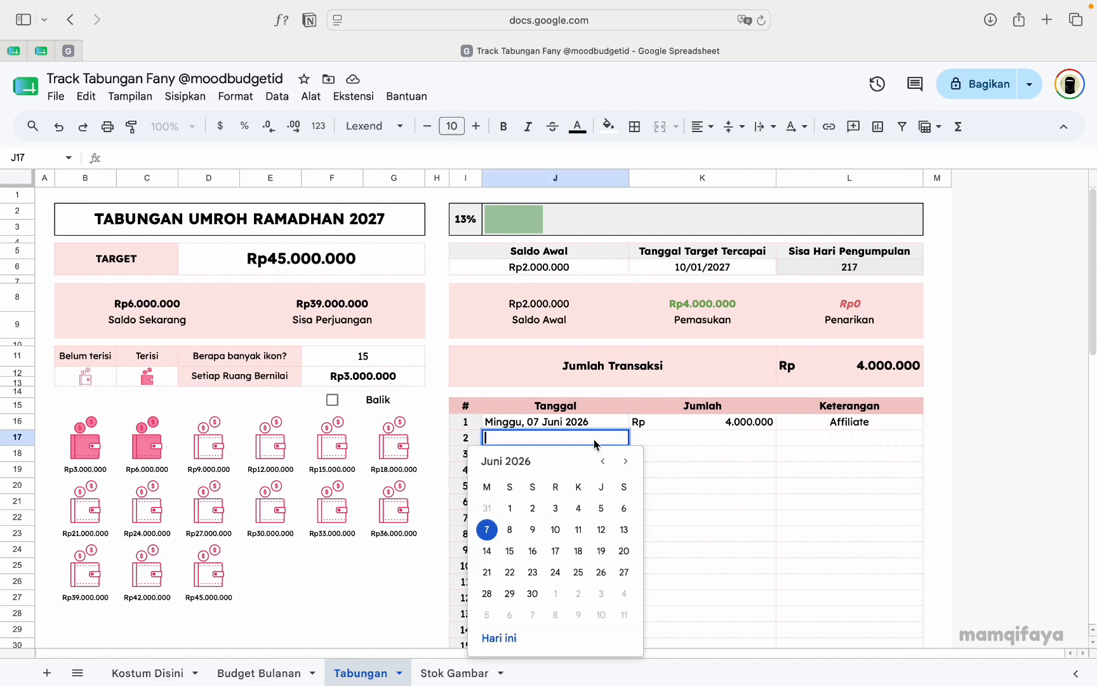
pyautogui.click(533, 530)
pyautogui.click(663, 439)
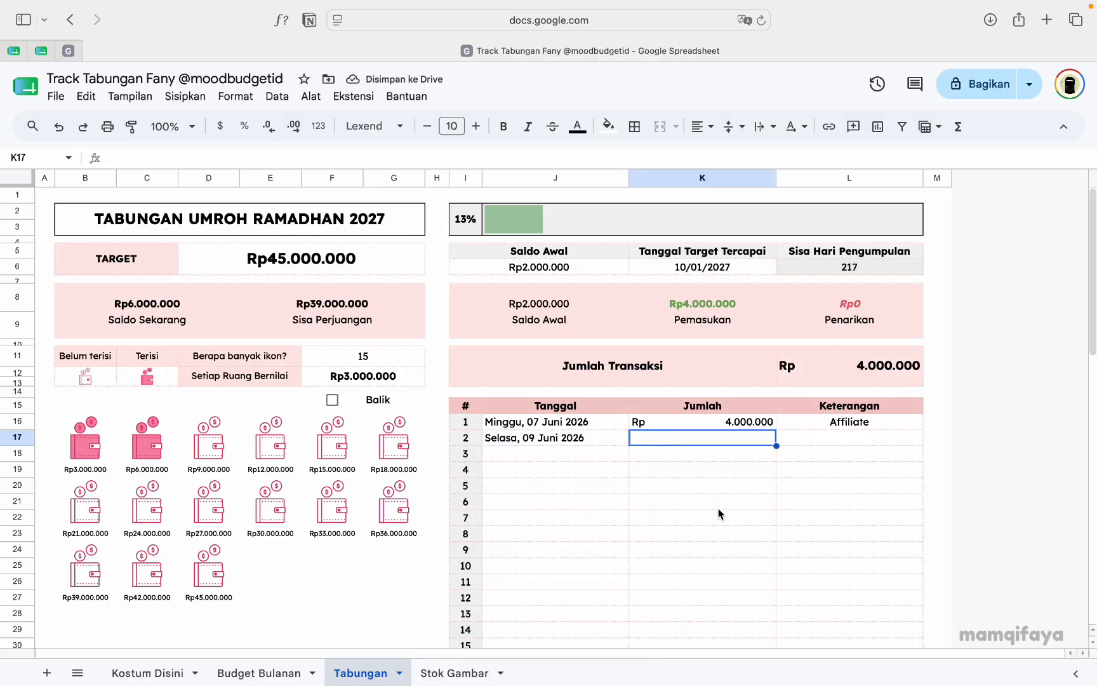
pyautogui.write('-')
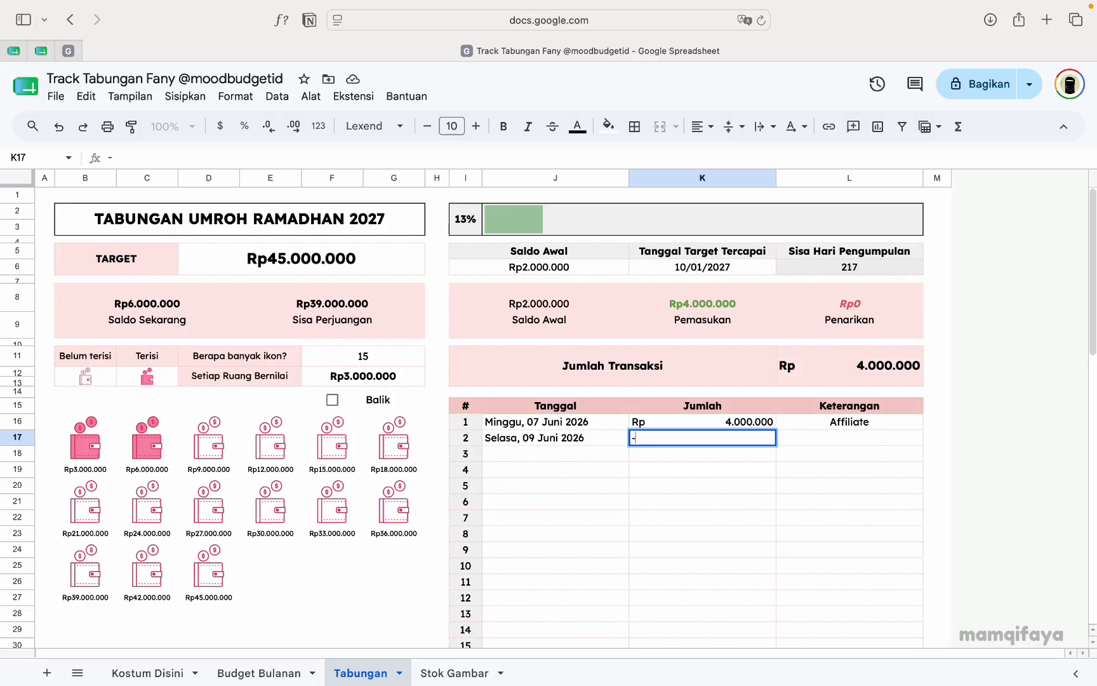
pyautogui.write('500.000')
pyautogui.press('Tab')
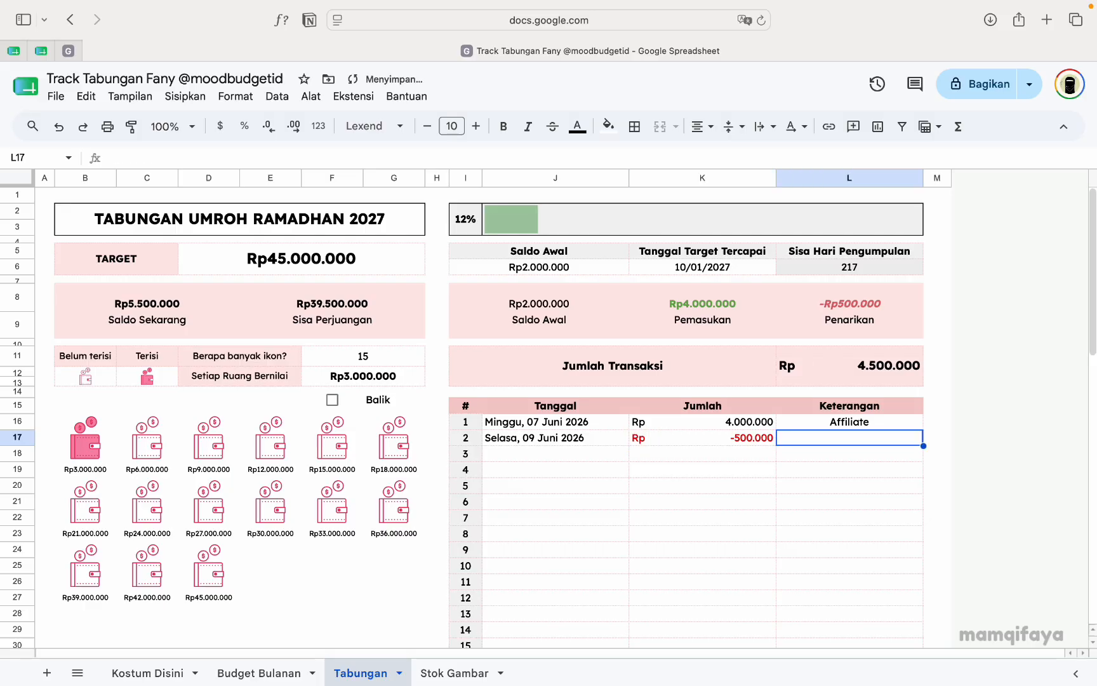
pyautogui.press('Left')
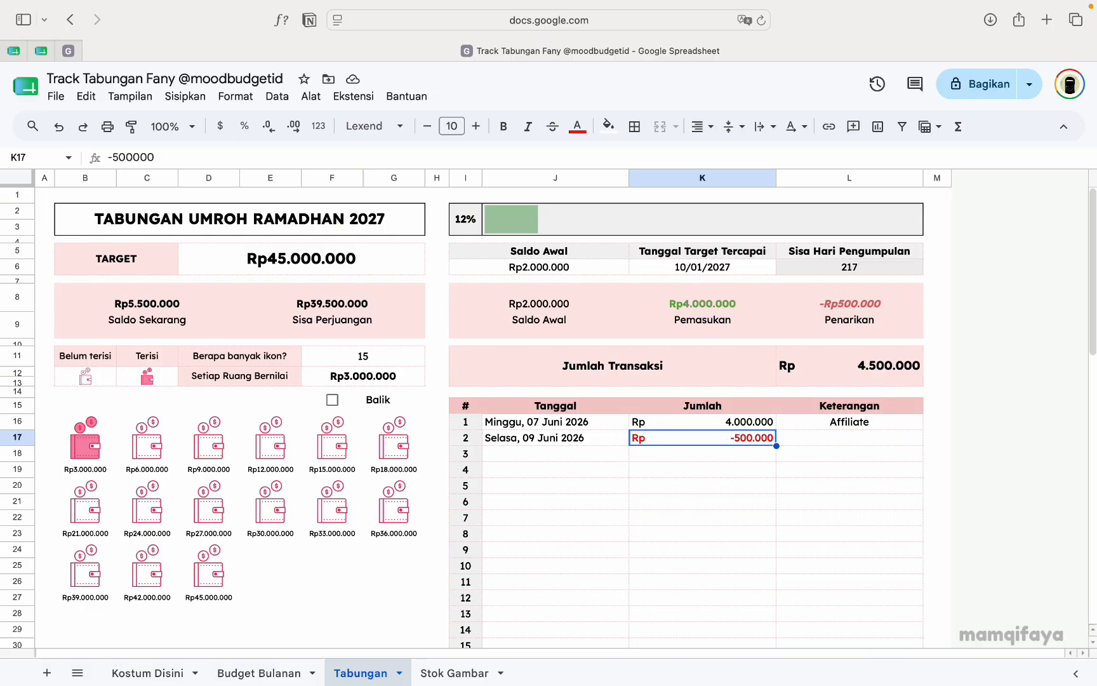
# Enter "SPP Anak" as the Keterangan of the second transaction
pyautogui.press('Right')
pyautogui.write('S')
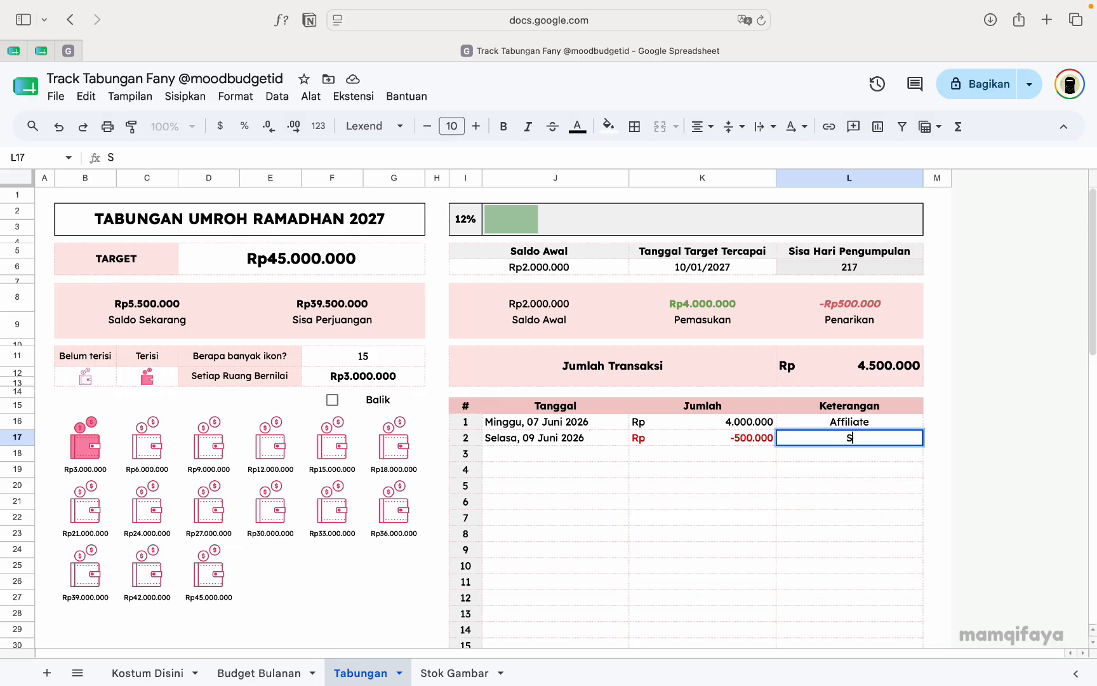
pyautogui.write('PP Anak')
pyautogui.press('Return')
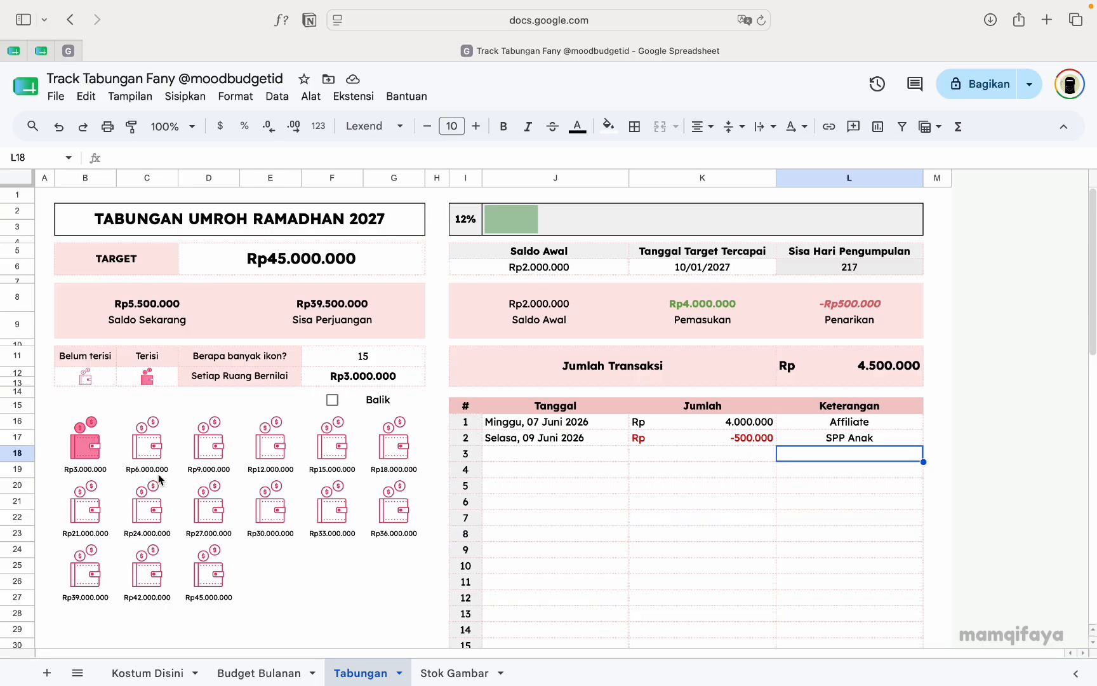
# Record a third transaction dated 16 June 2026 with a Jumlah of 800000
pyautogui.doubleClick(507, 451)
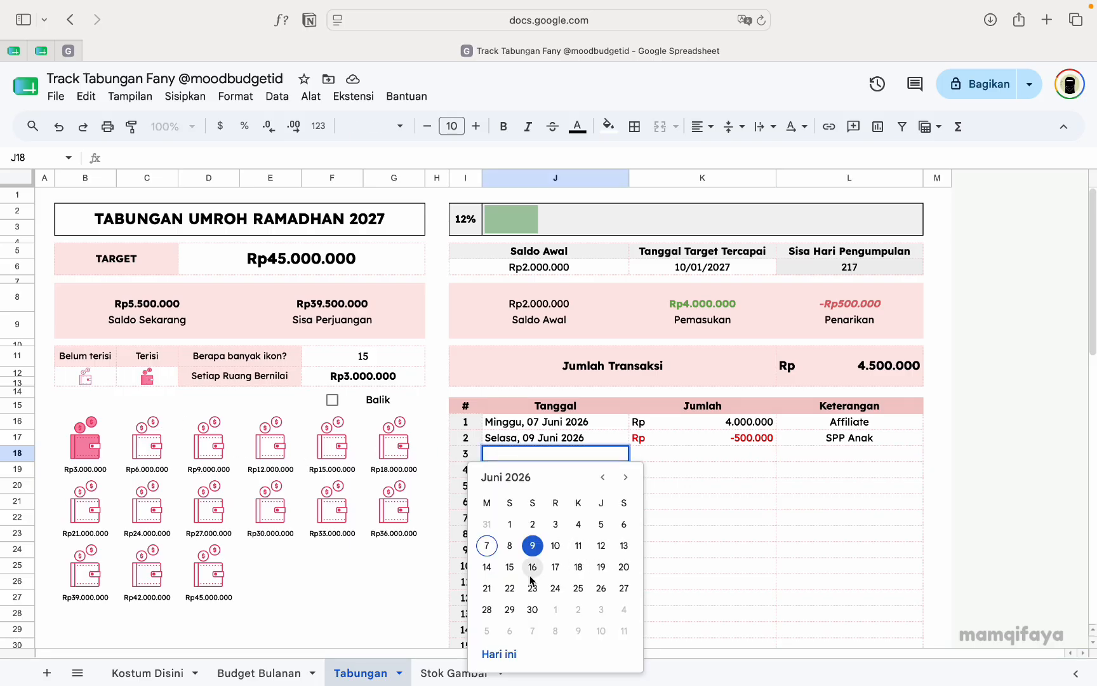
pyautogui.click(542, 572)
pyautogui.click(685, 454)
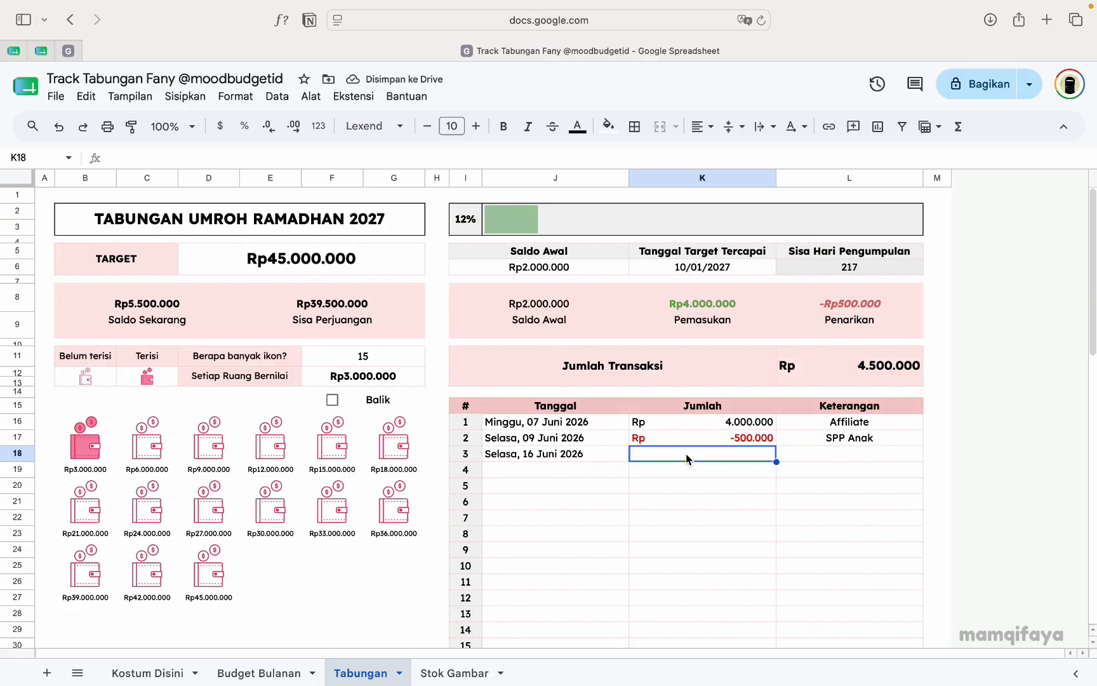
pyautogui.write('800000')
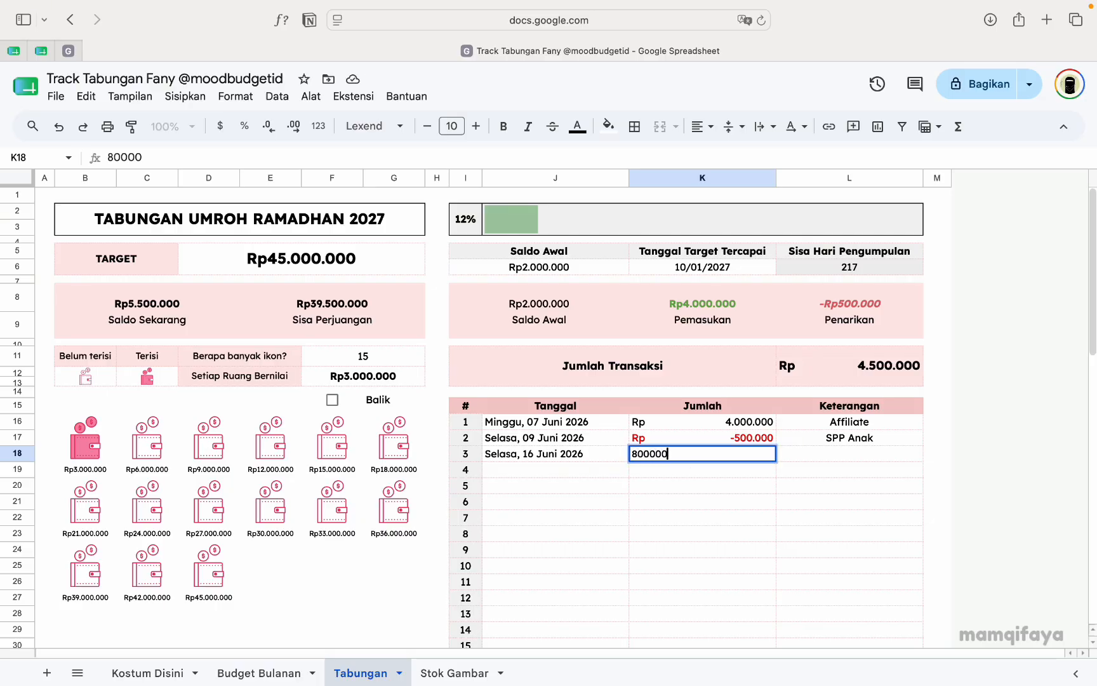
pyautogui.press('Tab')
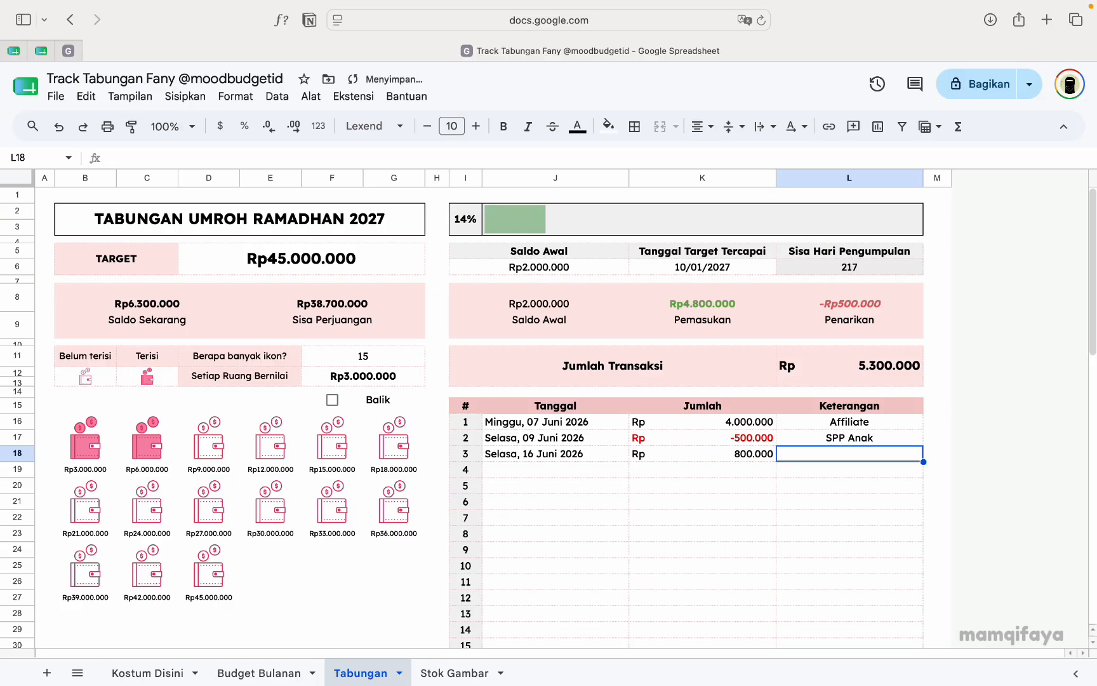
# Enter "Lynk" as the Keterangan of the third transaction
pyautogui.write('Lyn')
pyautogui.press('Return')
pyautogui.press('Up')
pyautogui.doubleClick(870, 455)
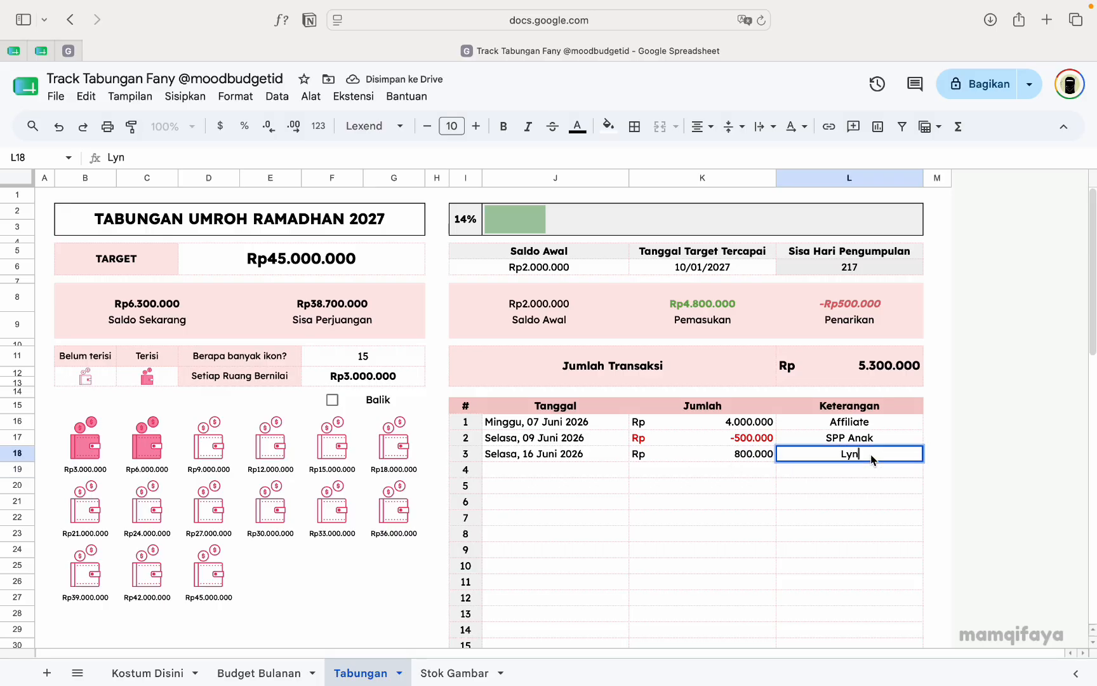
pyautogui.write('k')
pyautogui.press('Return')
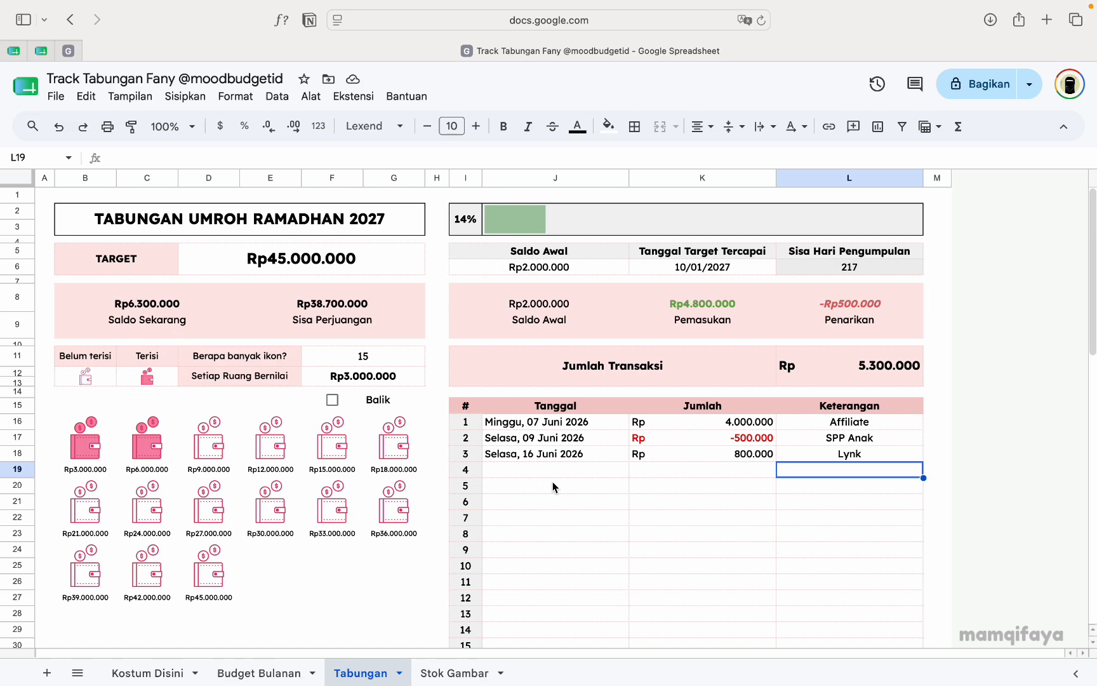
# Try the Balik option to reverse the order of the savings icons, and switch it back off
pyautogui.scroll(-3, 369, 486)
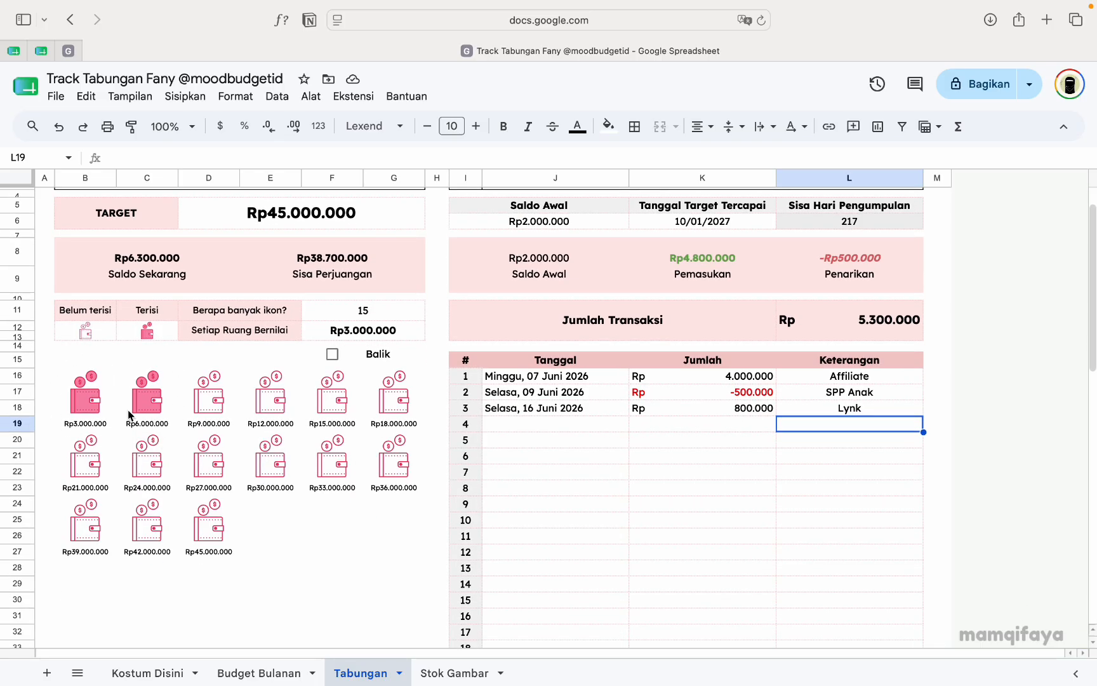
pyautogui.click(331, 355)
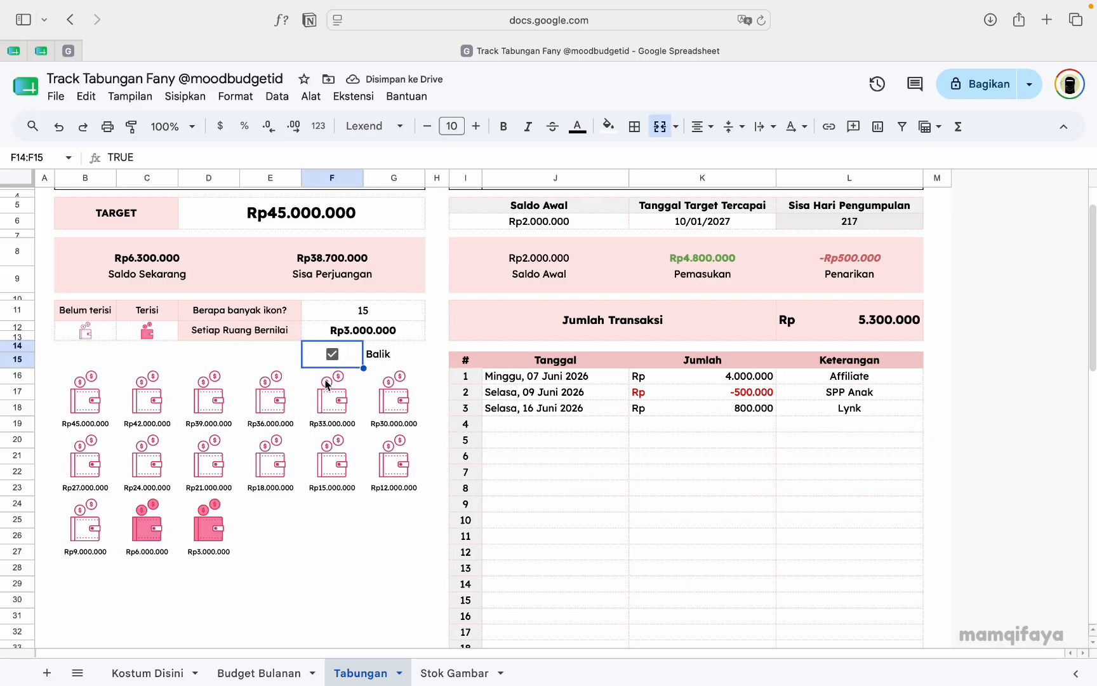
pyautogui.scroll(-3, 327, 384)
pyautogui.scroll(-5, 319, 441)
pyautogui.scroll(10, 319, 441)
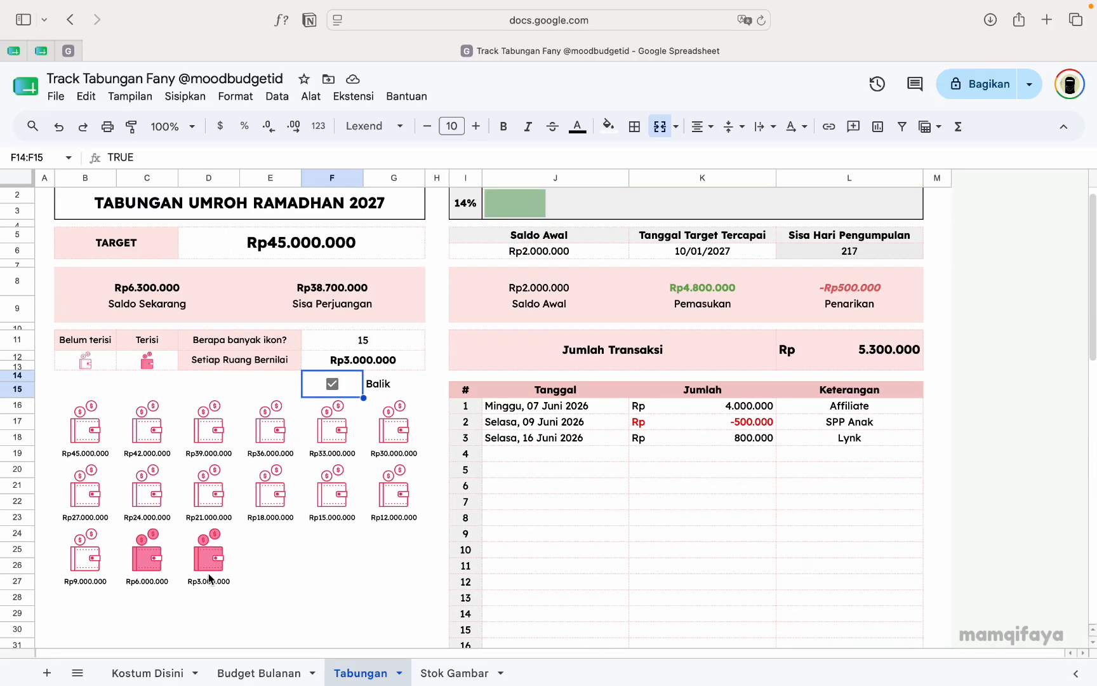
pyautogui.click(332, 383)
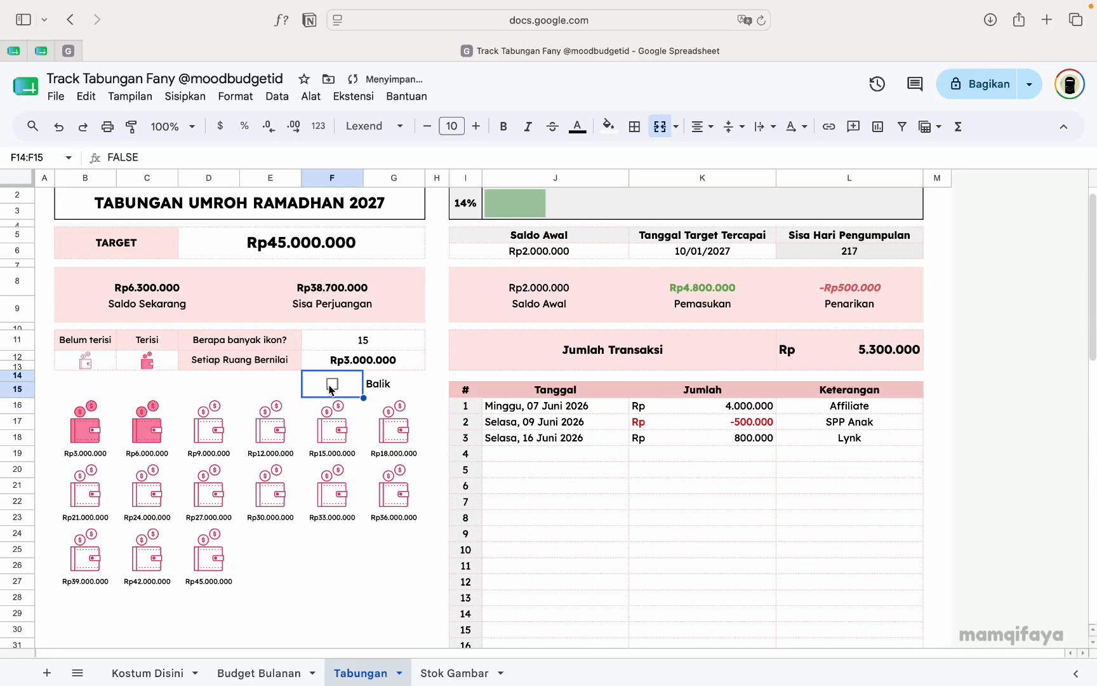
pyautogui.click(211, 438)
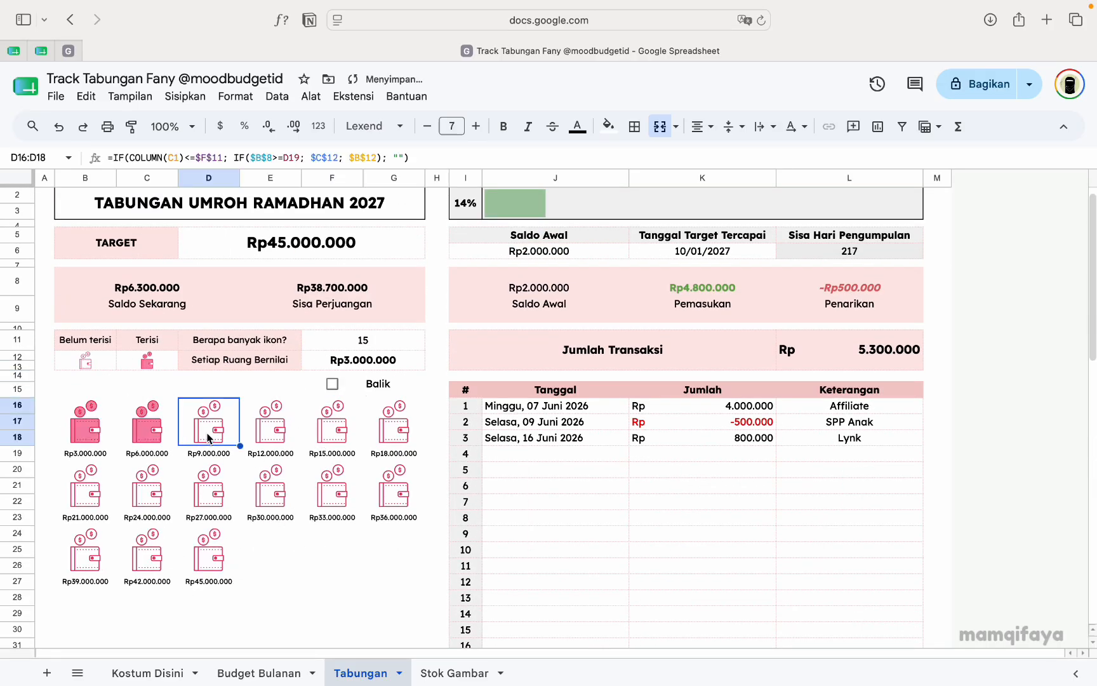
pyautogui.click(154, 432)
pyautogui.click(90, 429)
pyautogui.click(135, 428)
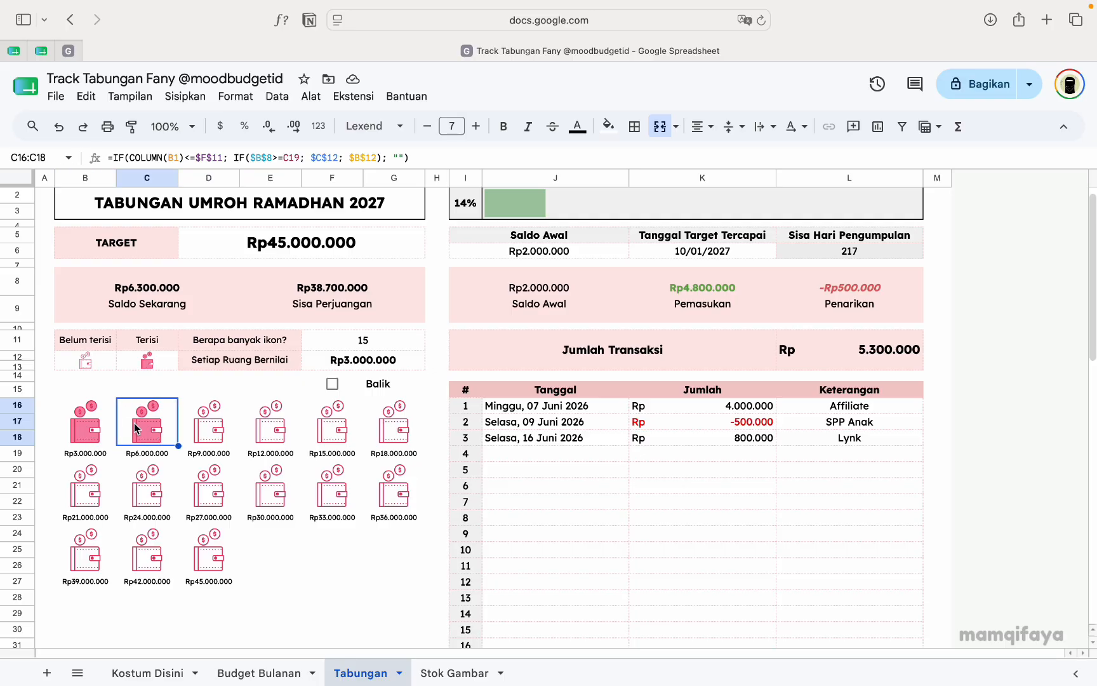
pyautogui.click(93, 363)
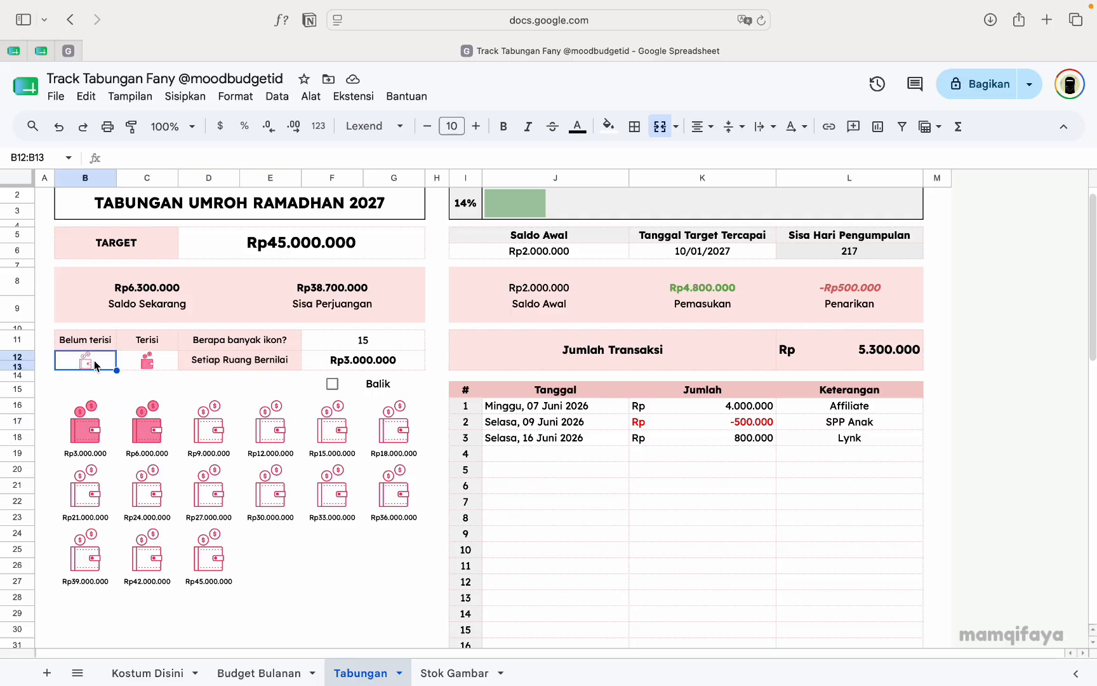
pyautogui.doubleClick(94, 362)
pyautogui.click(112, 374)
pyautogui.click(89, 357)
pyautogui.click(198, 100)
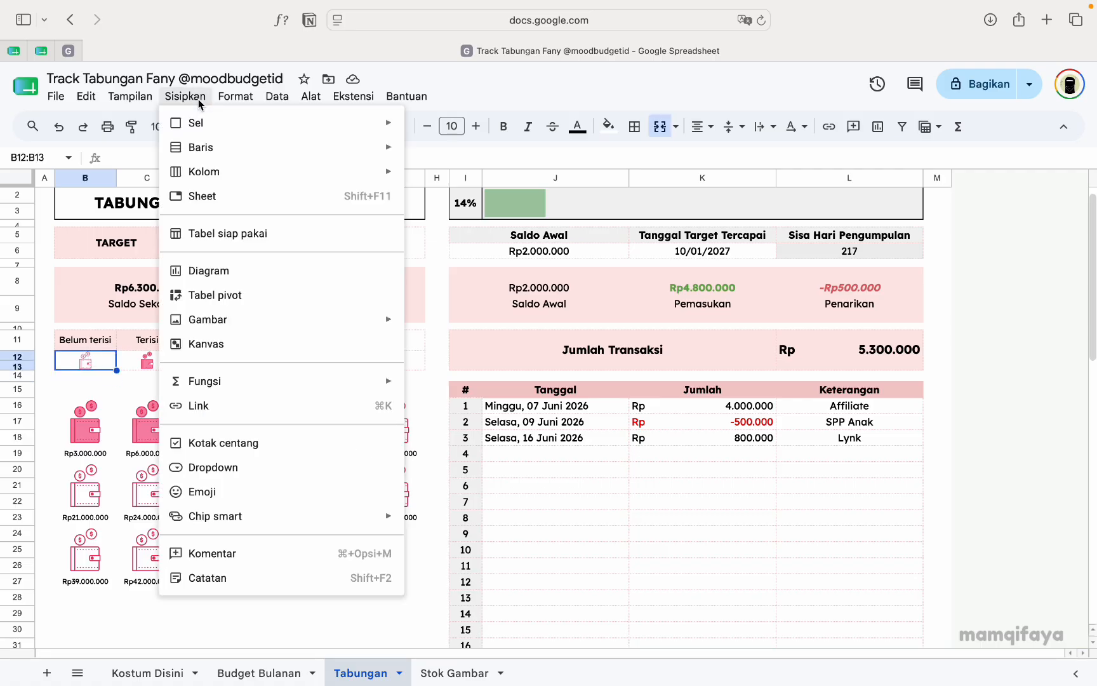
pyautogui.moveTo(286, 327)
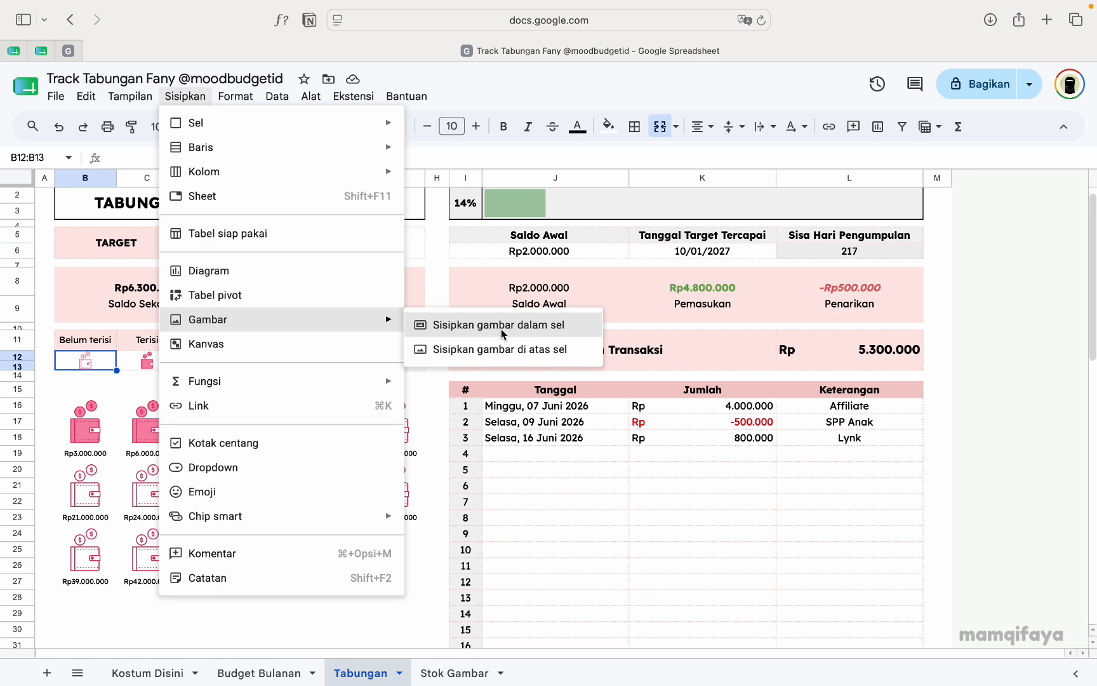
pyautogui.click(541, 330)
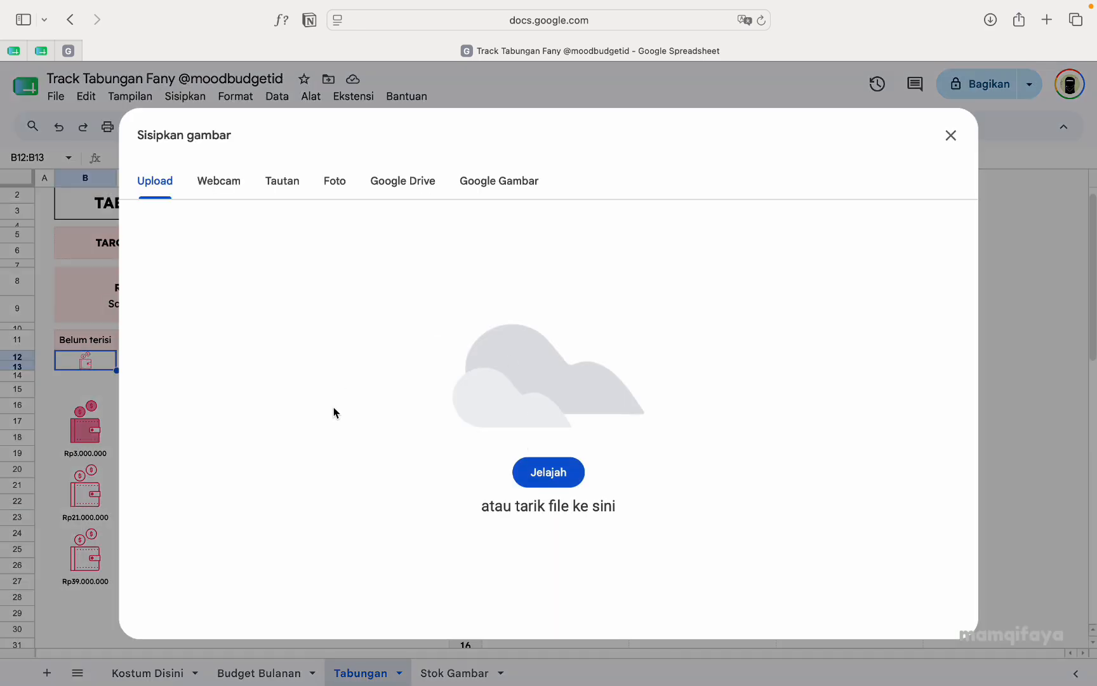
pyautogui.click(951, 136)
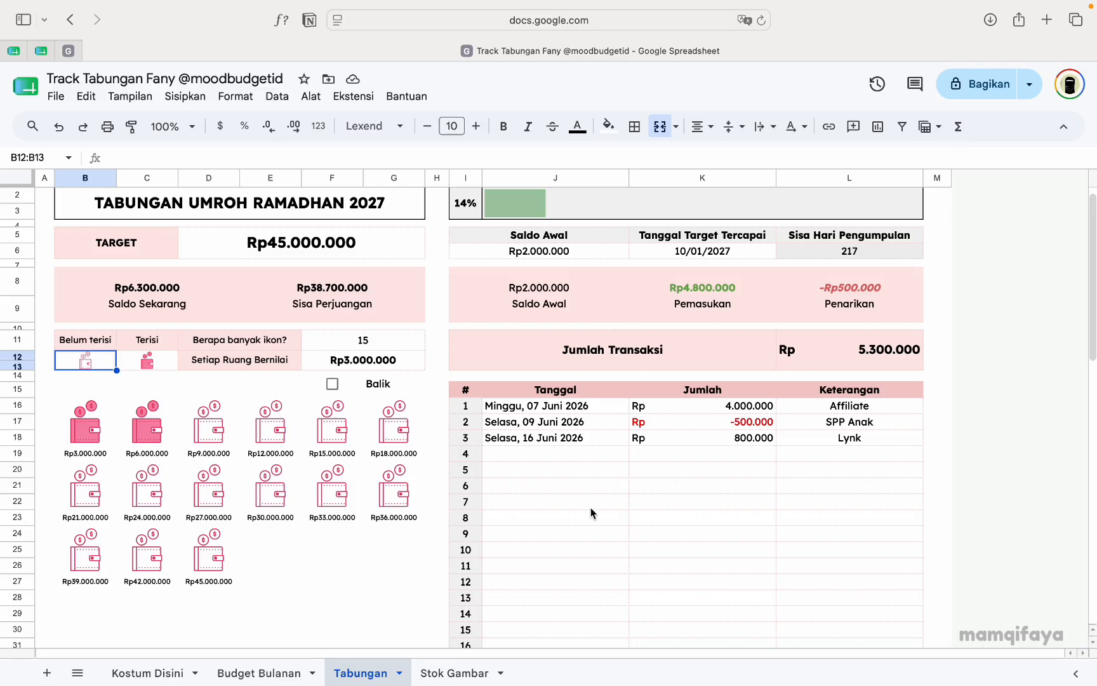
pyautogui.click(641, 502)
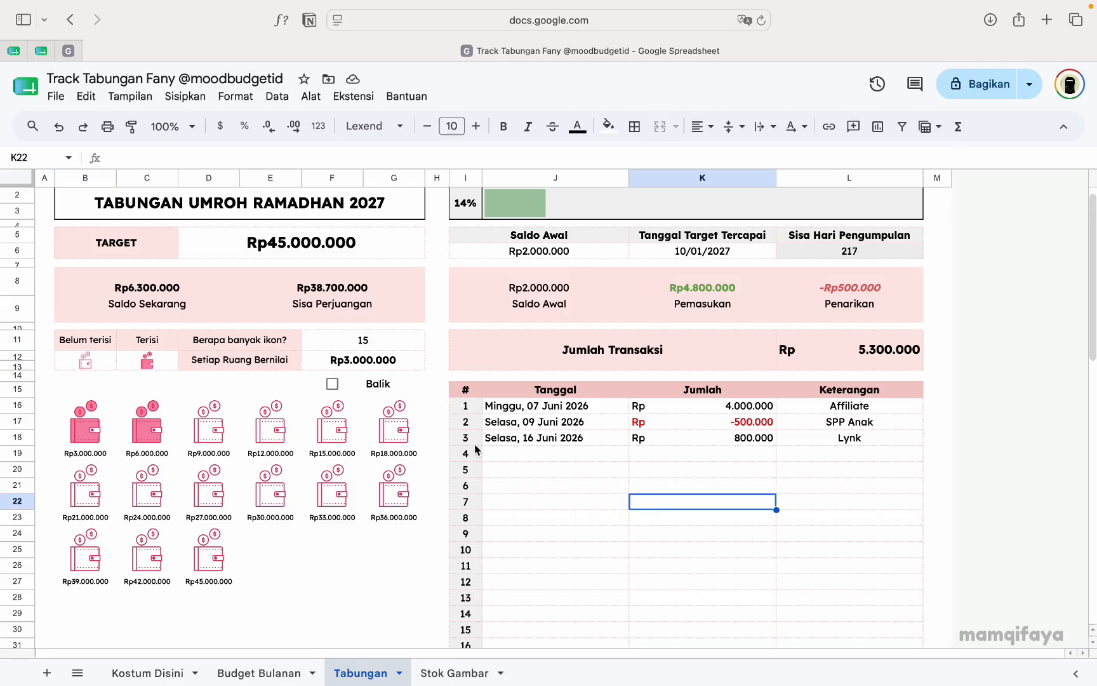
# Replace the Terisi icon on the Tabungan sheet with a copy of the pink heart from the Stok Gambar sheet
pyautogui.click(438, 674)
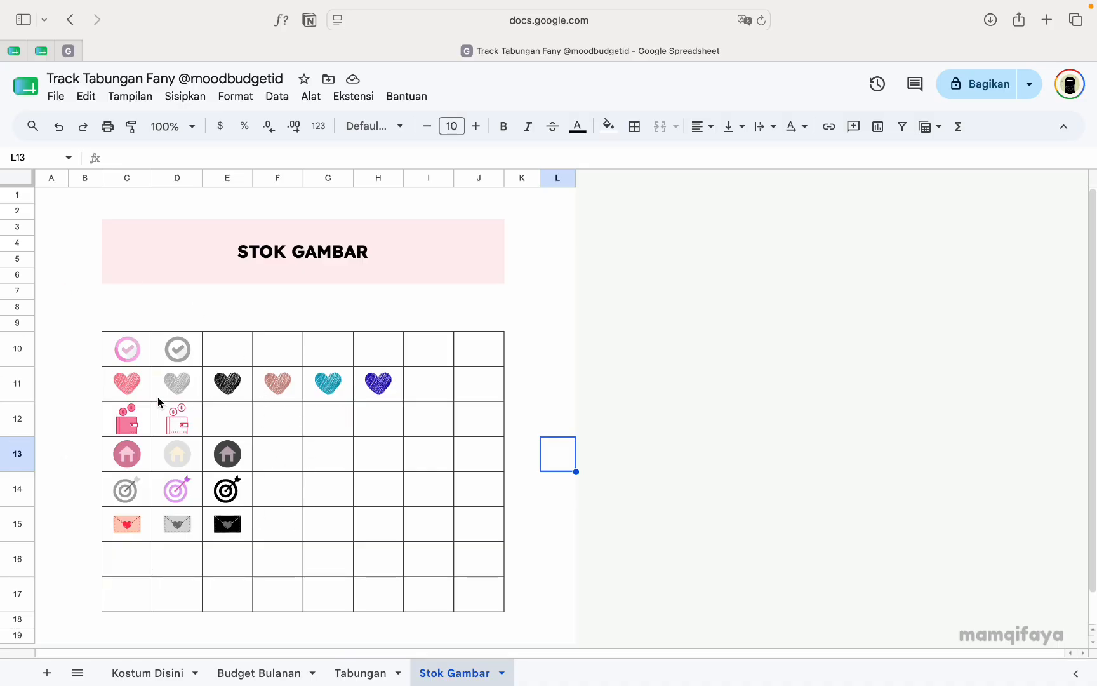
pyautogui.click(140, 393)
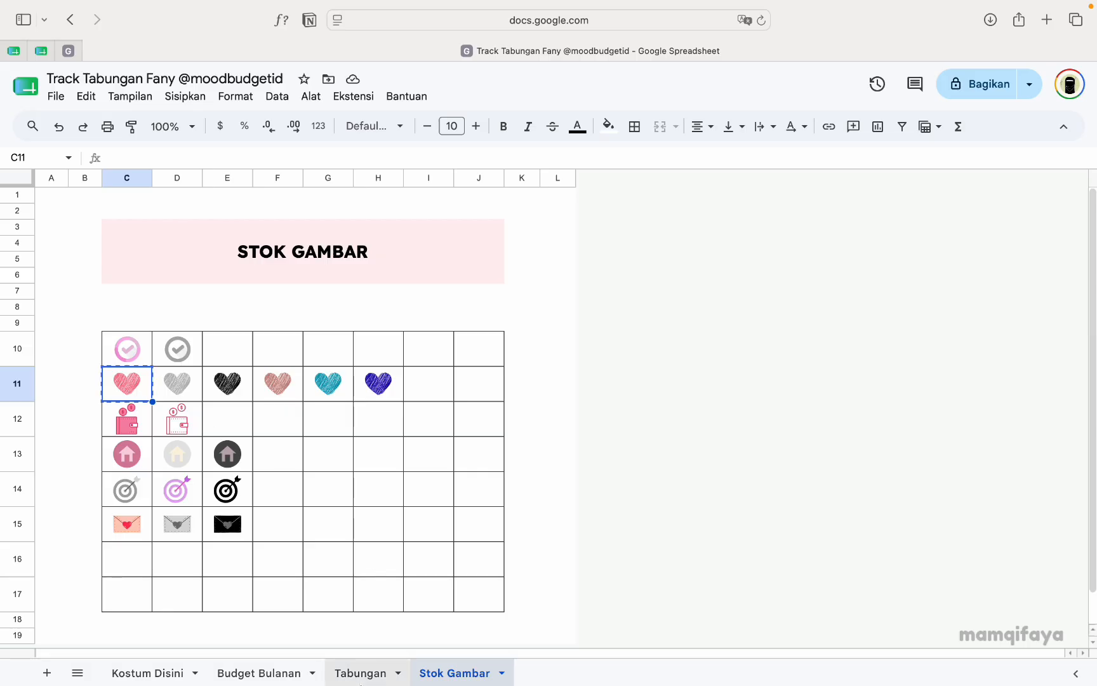
pyautogui.click(360, 672)
pyautogui.click(157, 365)
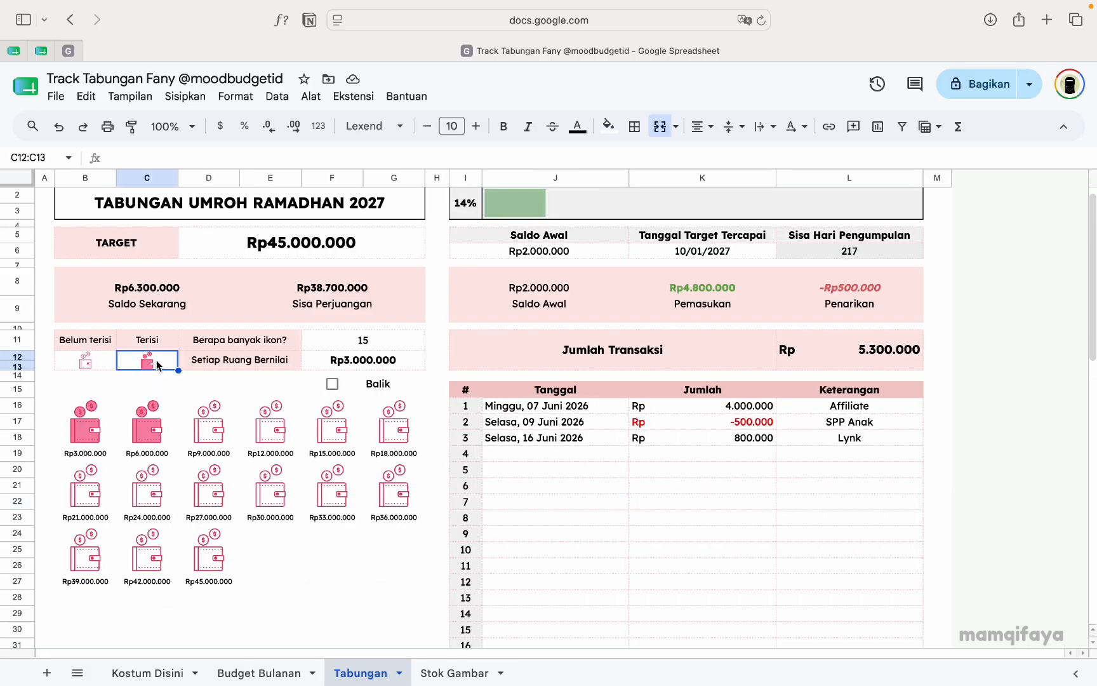
pyautogui.hotkey('ctrl', 'v')
# Replace the Belum terisi icon on the Tabungan sheet with a copy of the grey heart from the Stok Gambar sheet
pyautogui.click(448, 672)
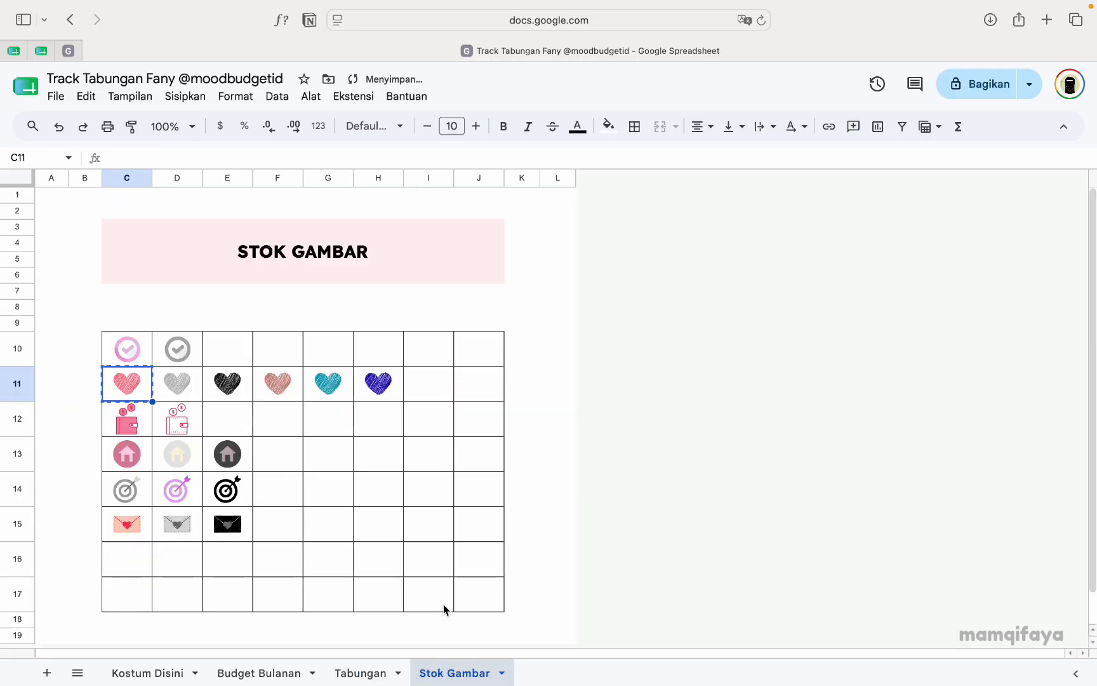
pyautogui.click(188, 393)
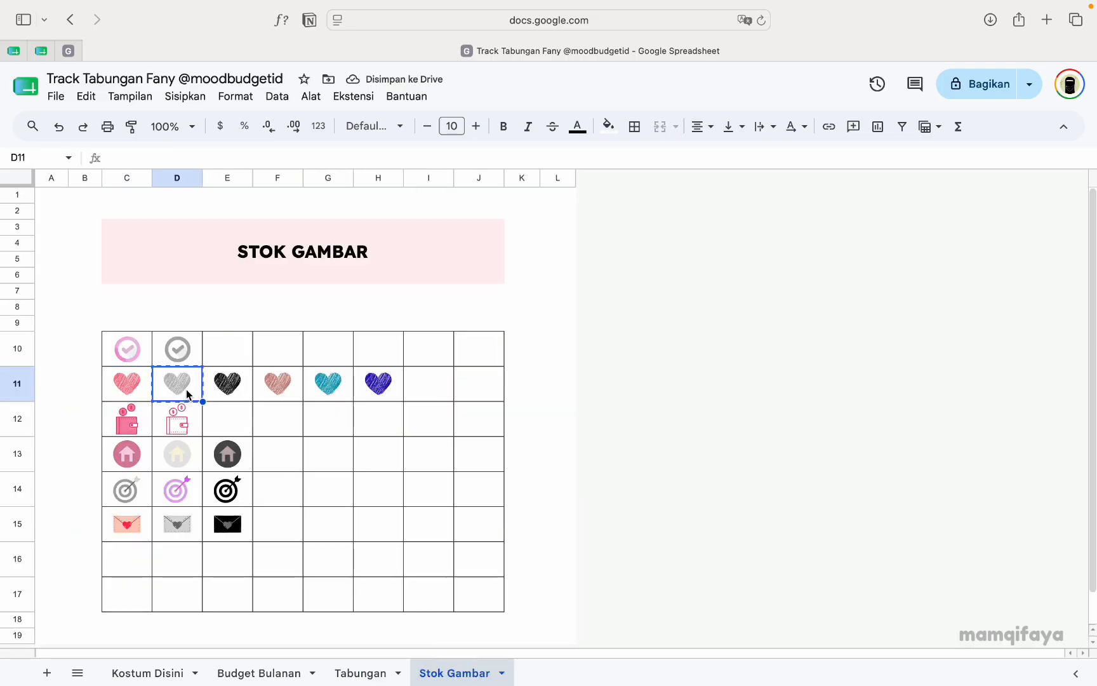
pyautogui.click(377, 670)
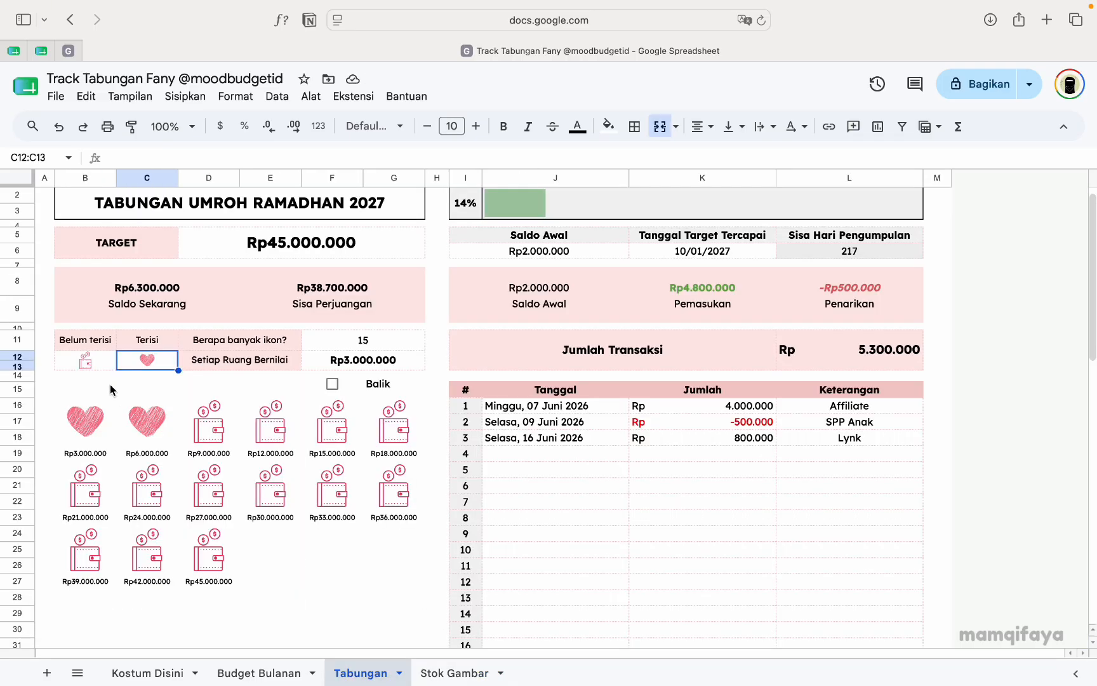
pyautogui.click(78, 369)
pyautogui.hotkey('ctrl', 'v')
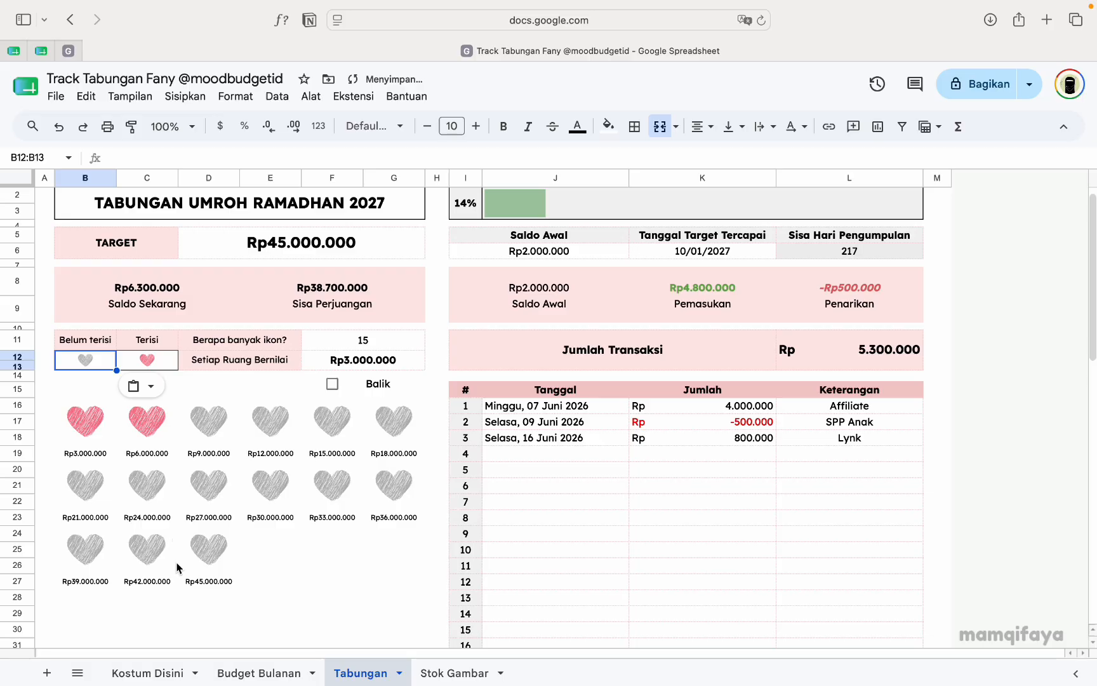
pyautogui.click(280, 566)
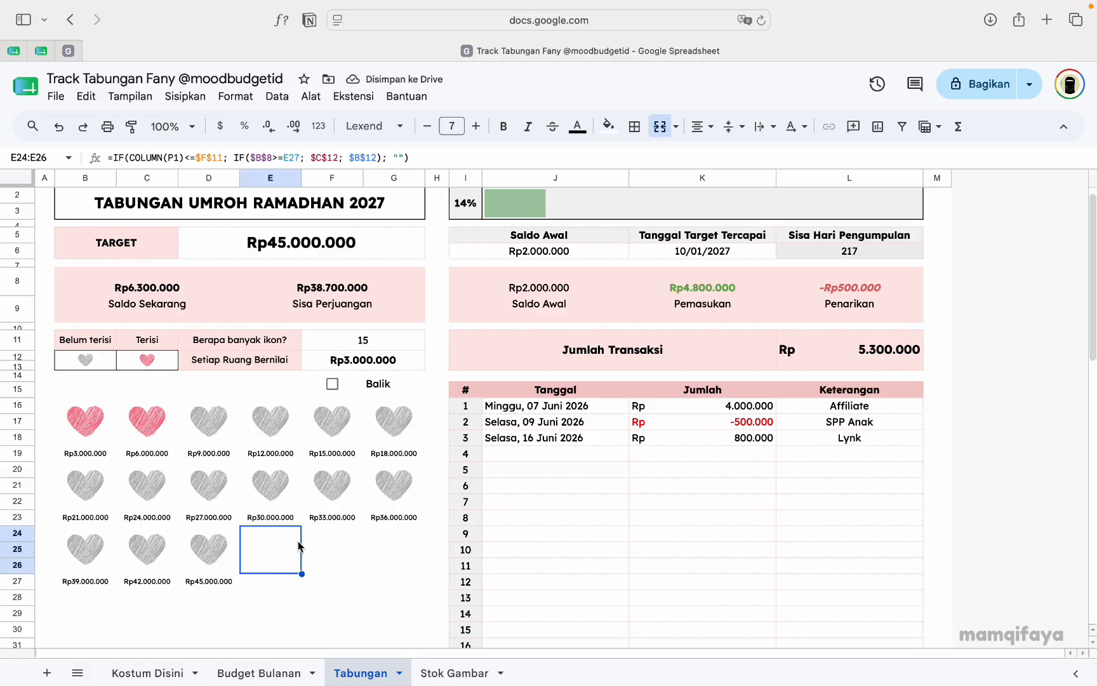
pyautogui.click(458, 673)
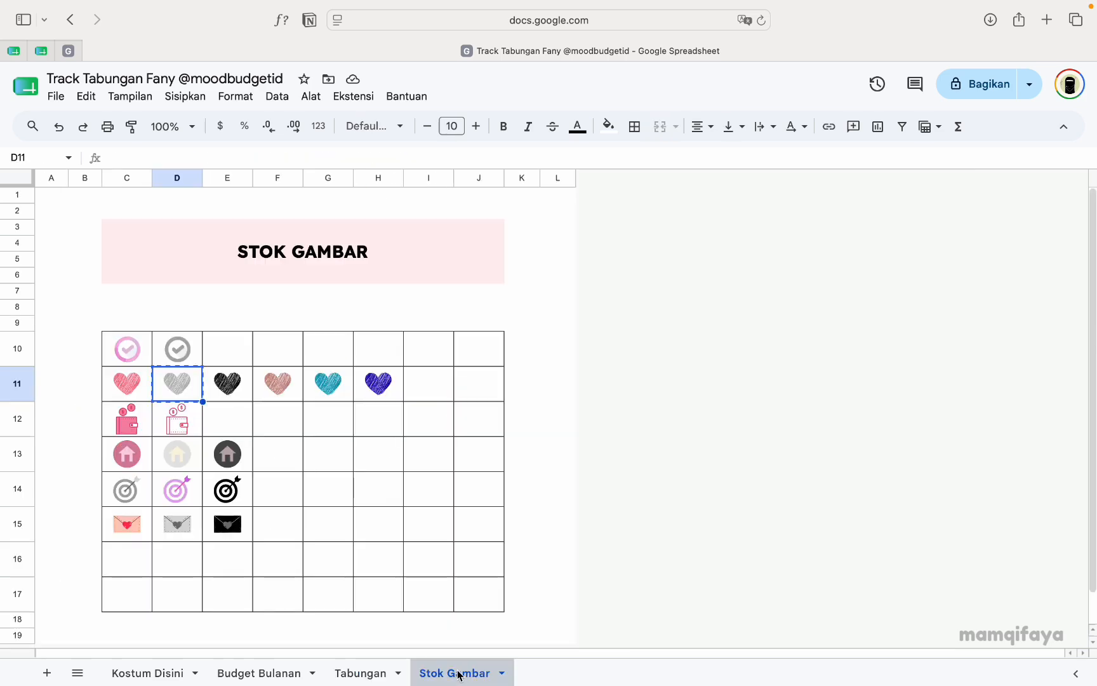
pyautogui.click(375, 674)
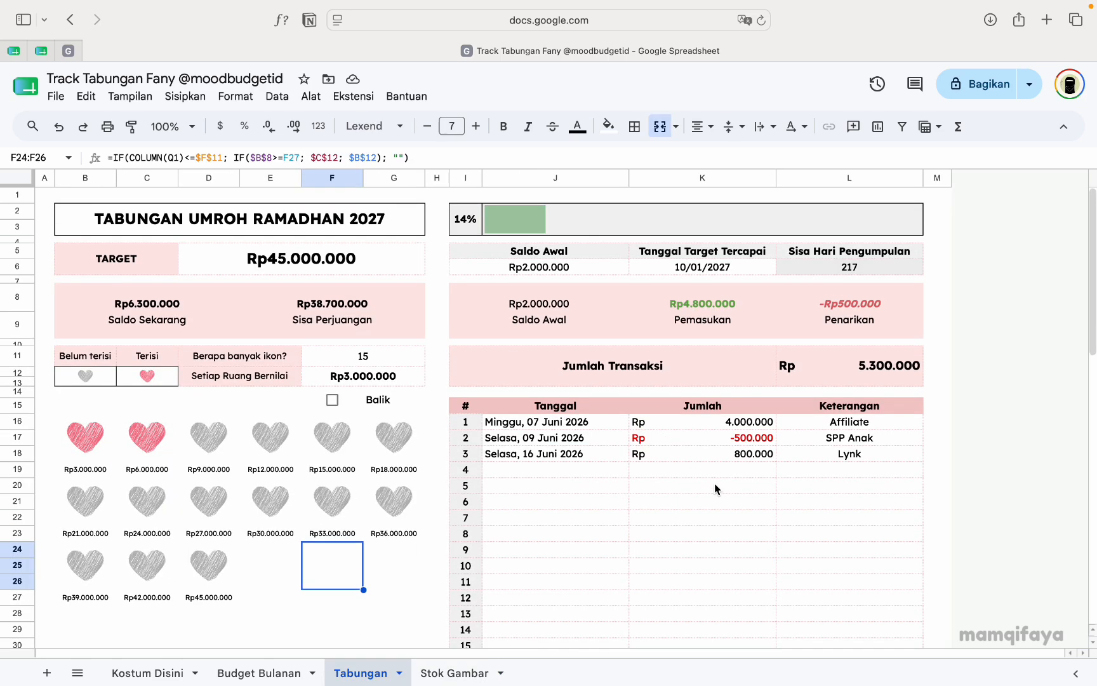
pyautogui.scroll(-10, 673, 462)
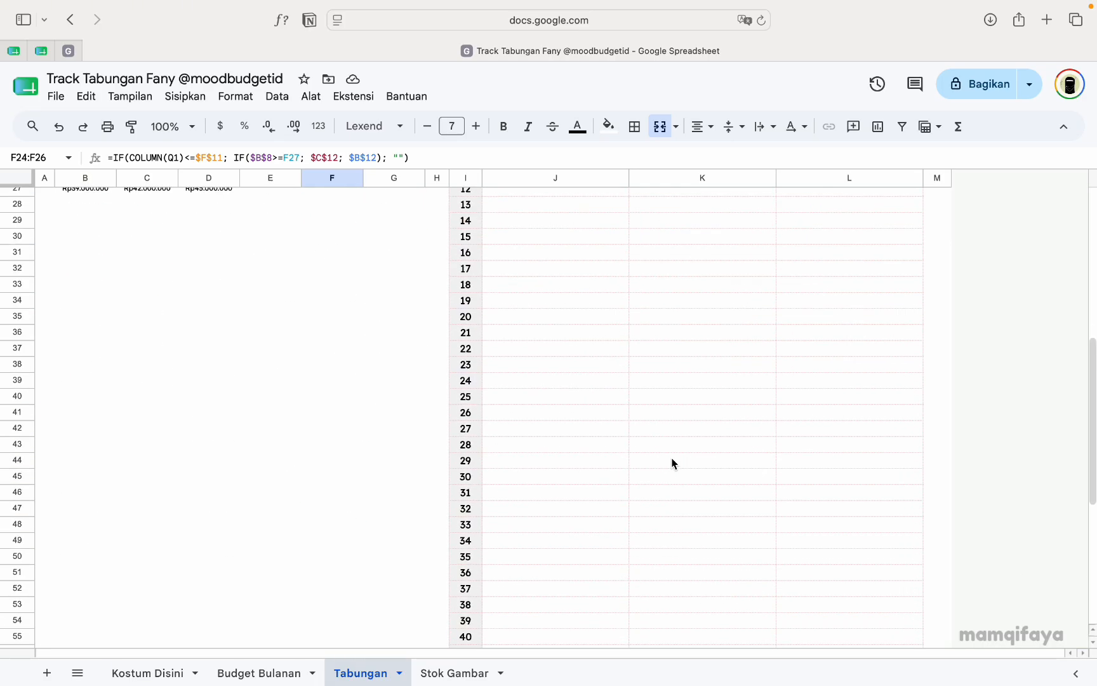
pyautogui.scroll(10, 673, 463)
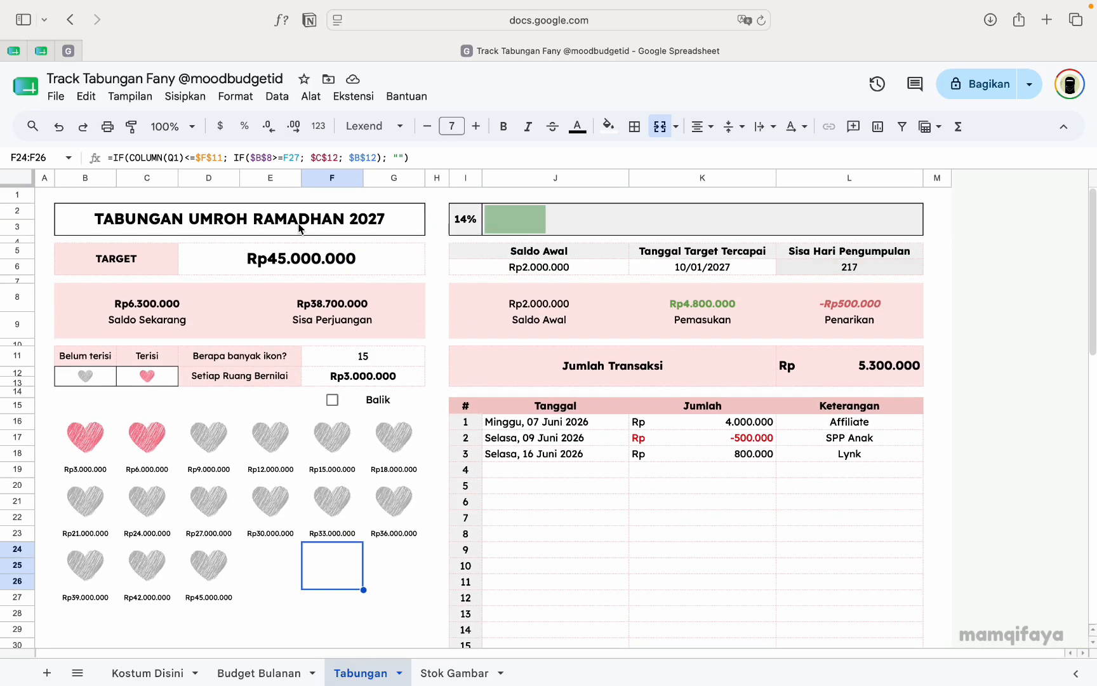
pyautogui.click(58, 97)
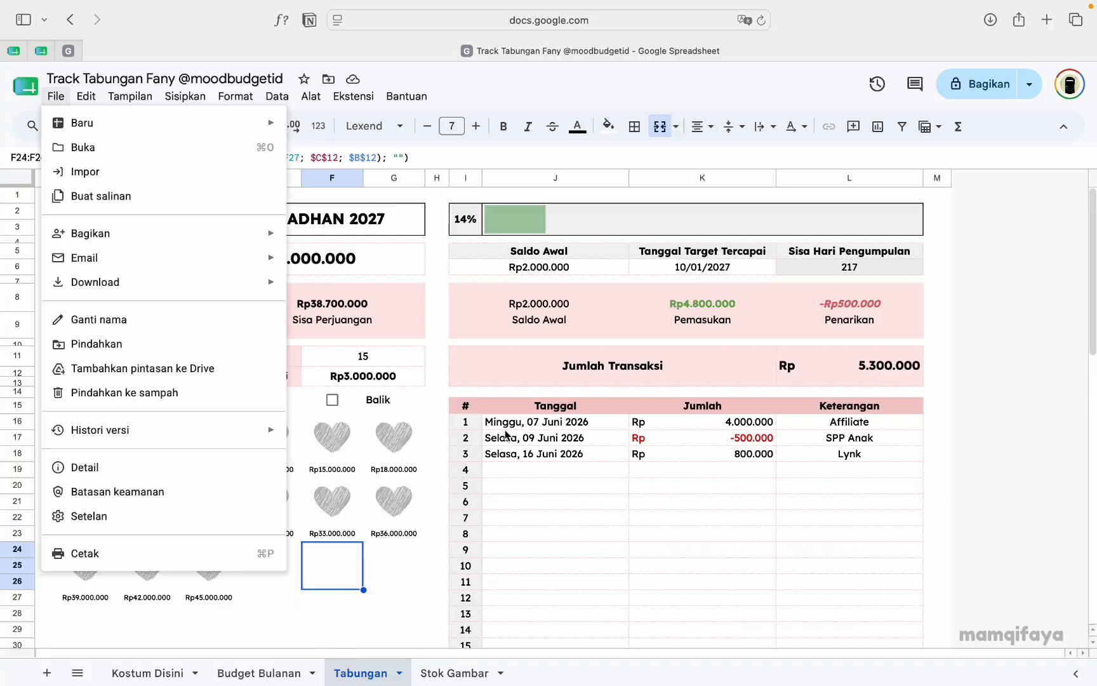
pyautogui.click(547, 518)
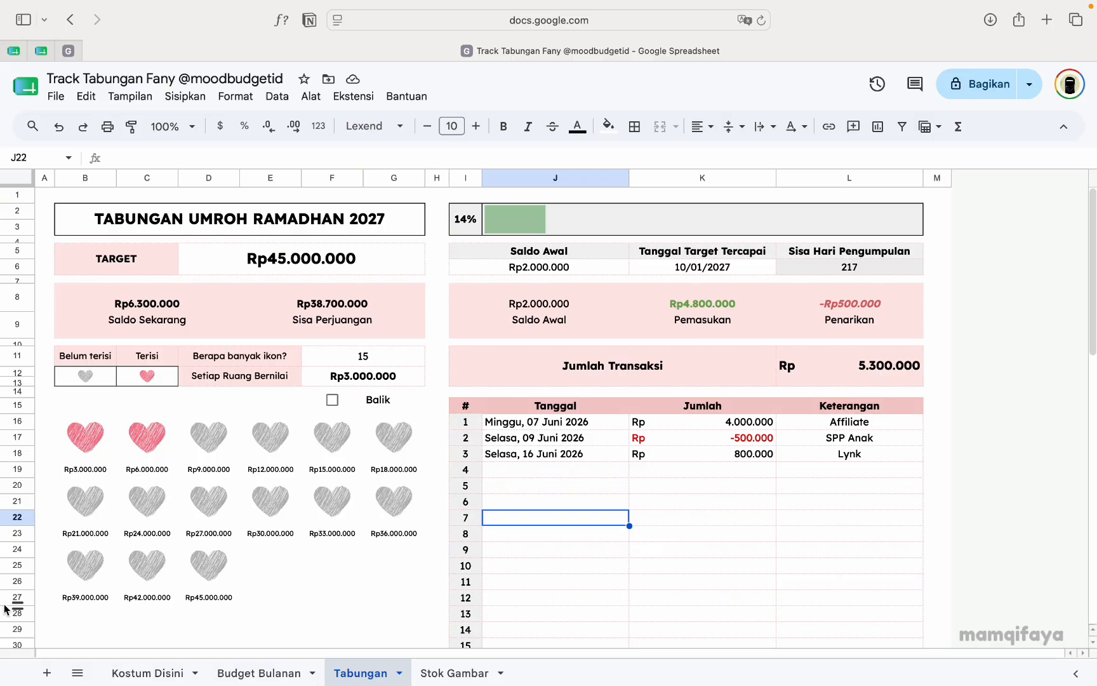
pyautogui.click(69, 98)
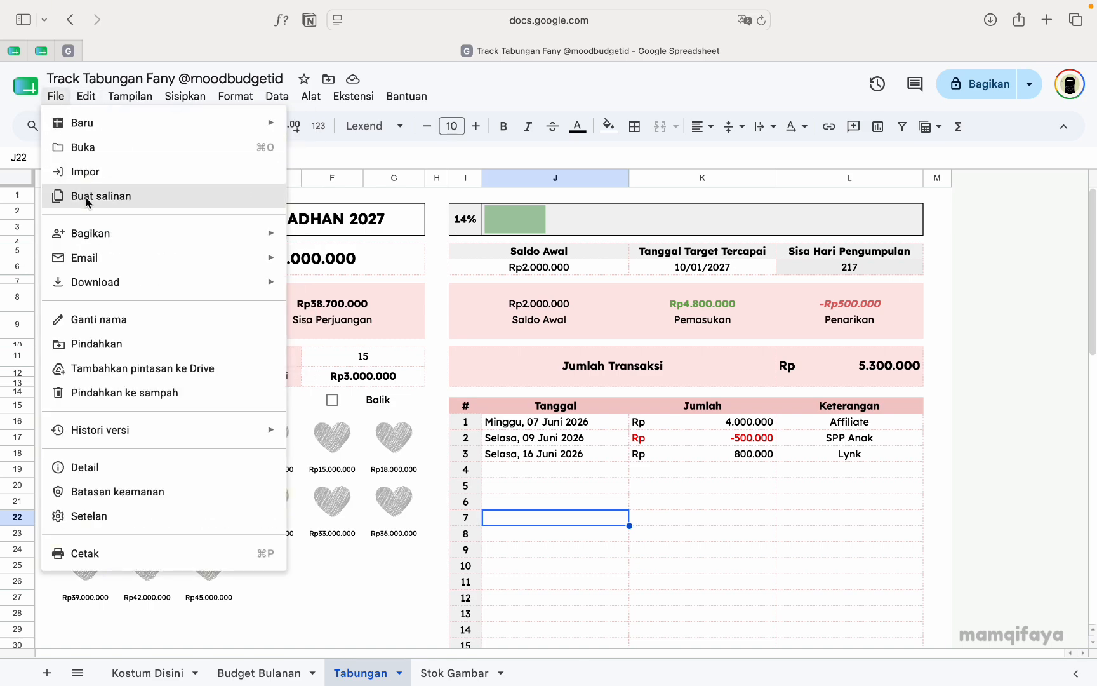
pyautogui.click(545, 539)
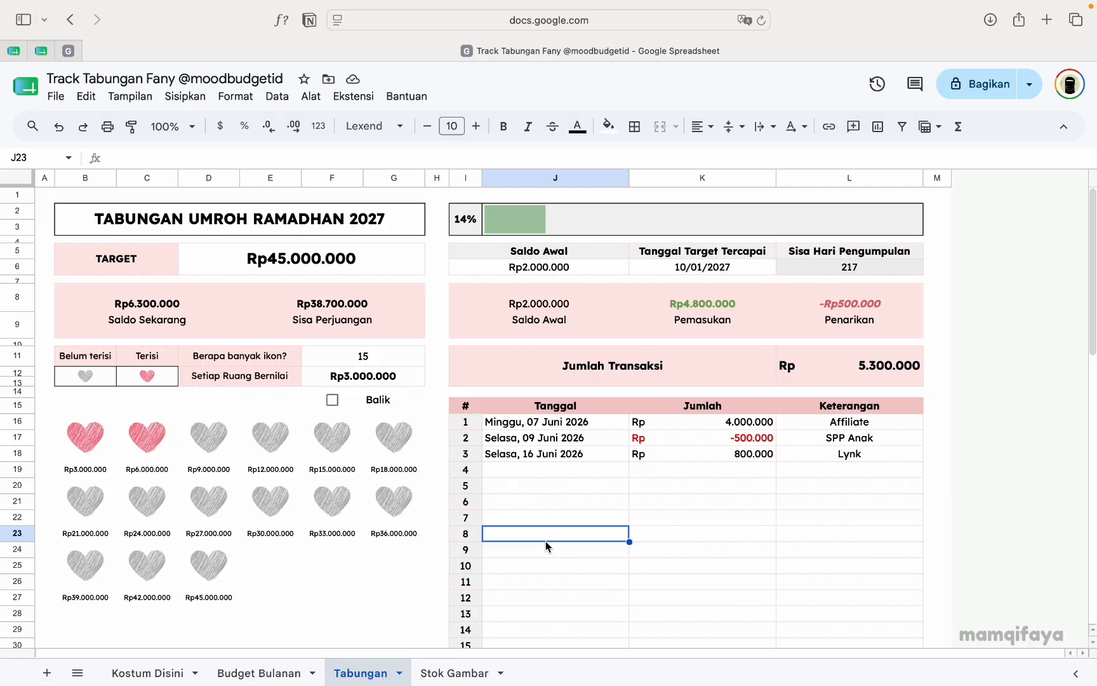
pyautogui.scroll(-10, 711, 473)
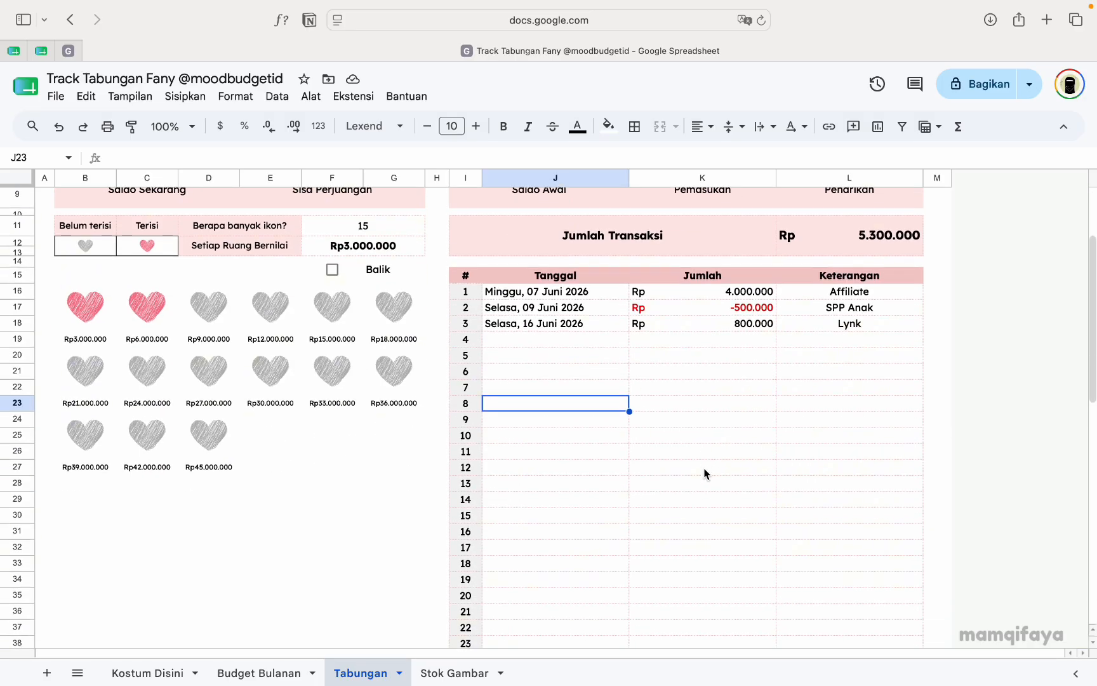
pyautogui.scroll(10, 705, 474)
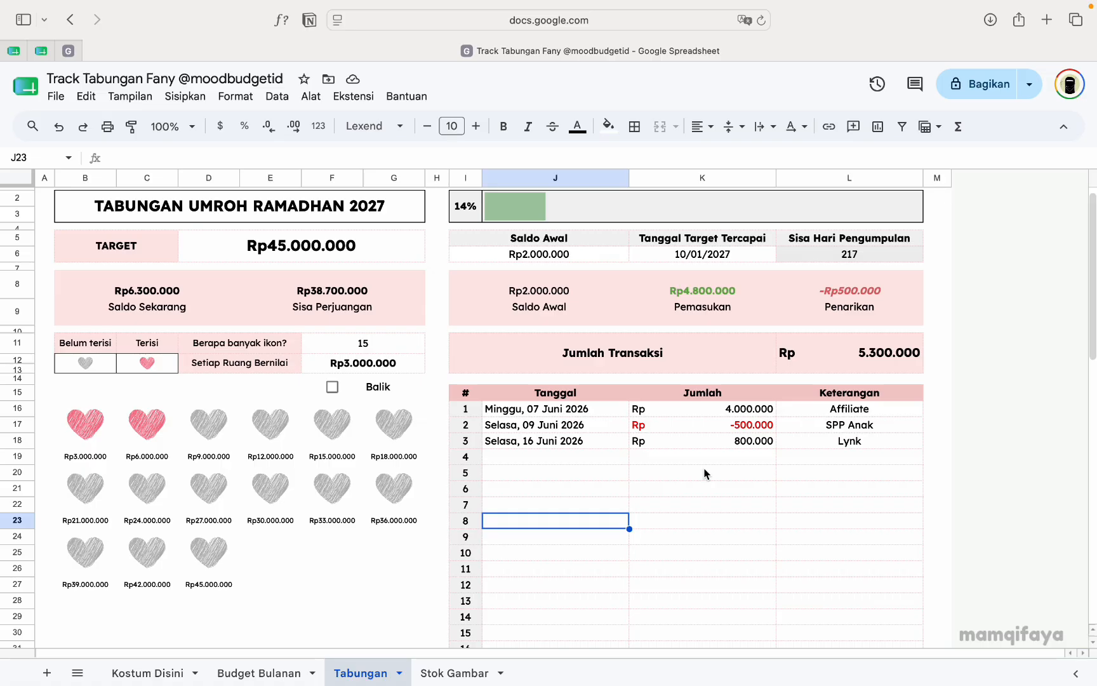
pyautogui.press('Up')
pyautogui.press('Right')
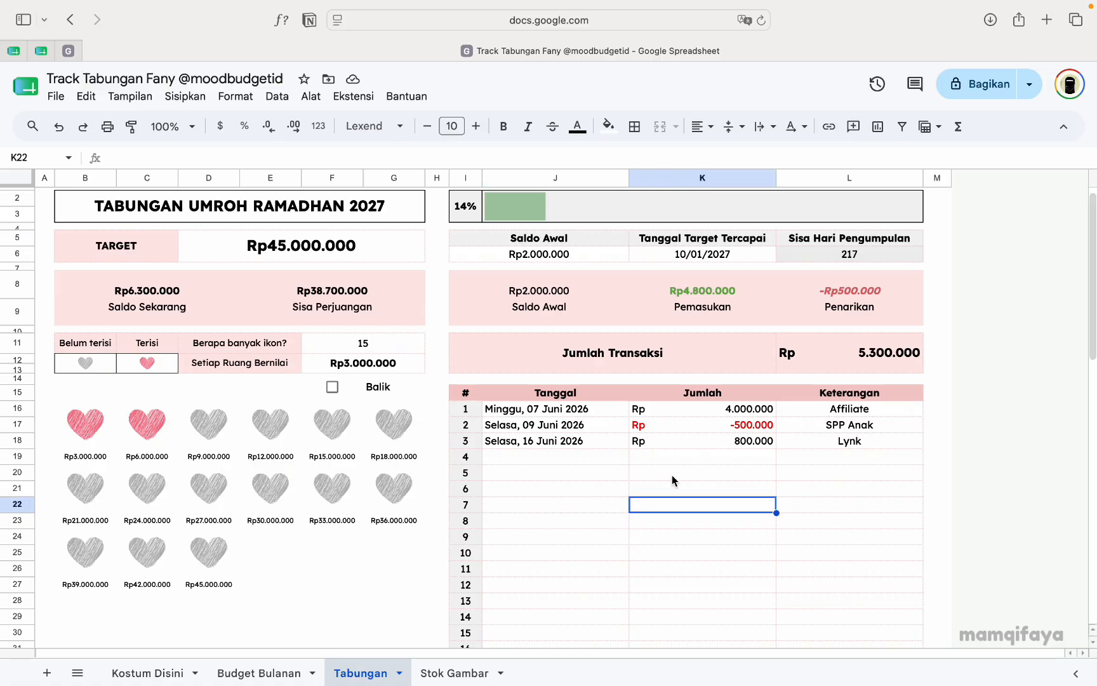